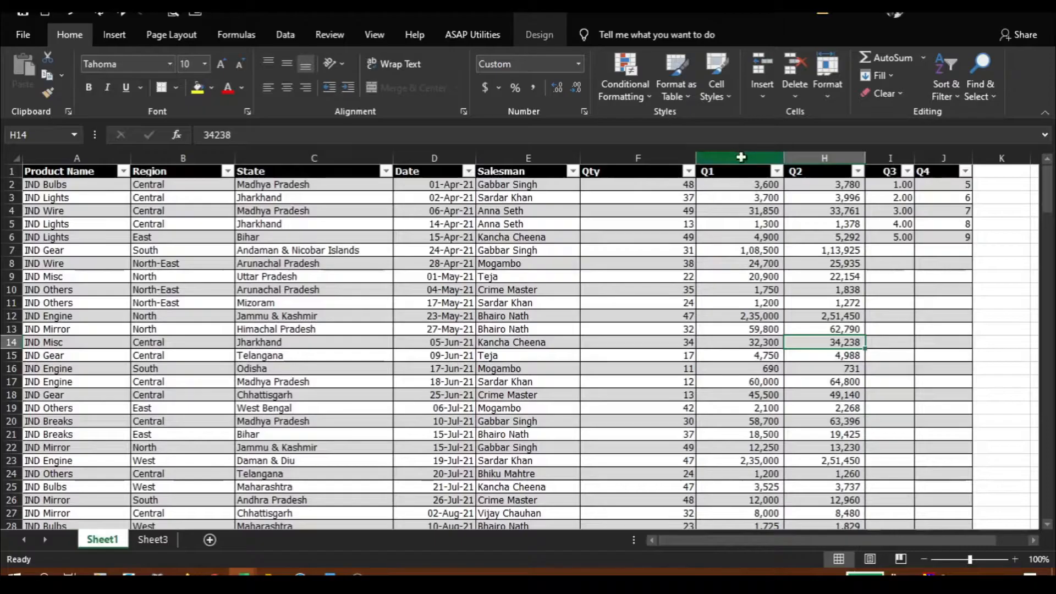
Set up a Greater Than highlight rule on the Q1 column with 50000 as the threshold
{"action": "left_click", "coordinate": [740, 155]}
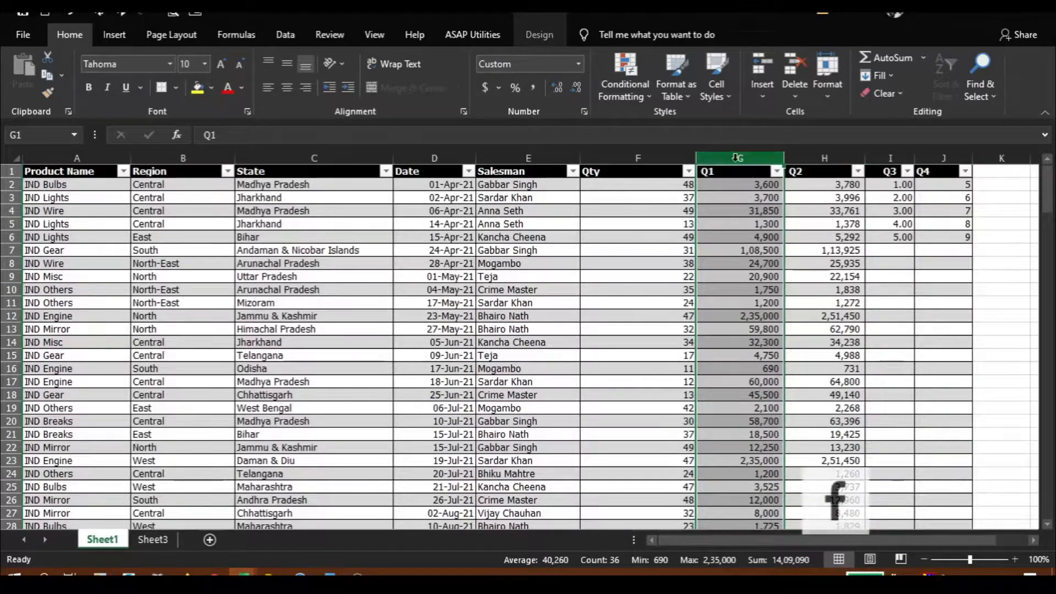
{"action": "left_click", "coordinate": [639, 88]}
{"action": "mouse_move", "coordinate": [672, 123]}
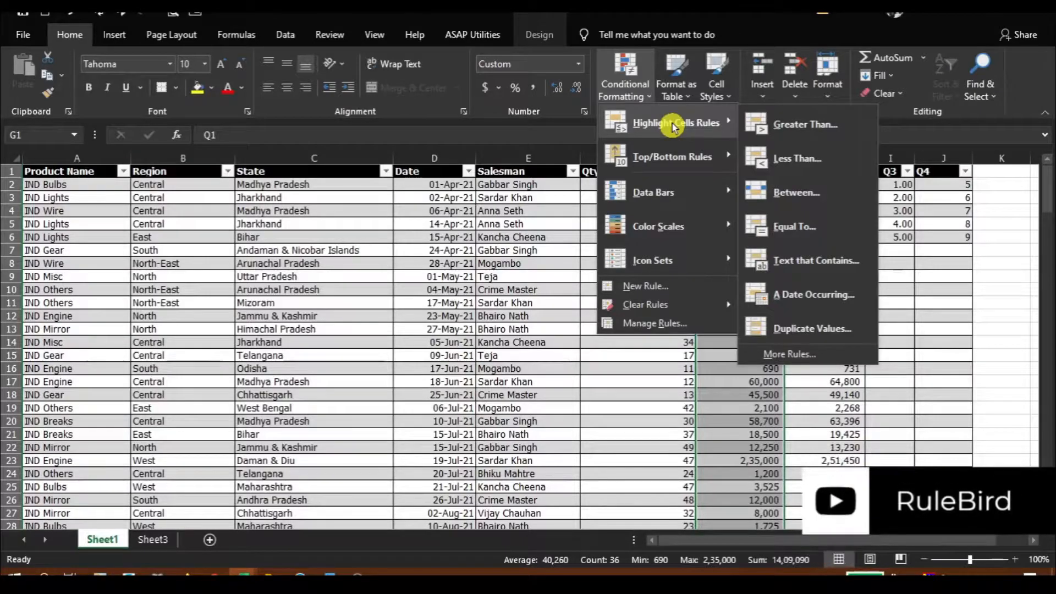
{"action": "left_click", "coordinate": [827, 124]}
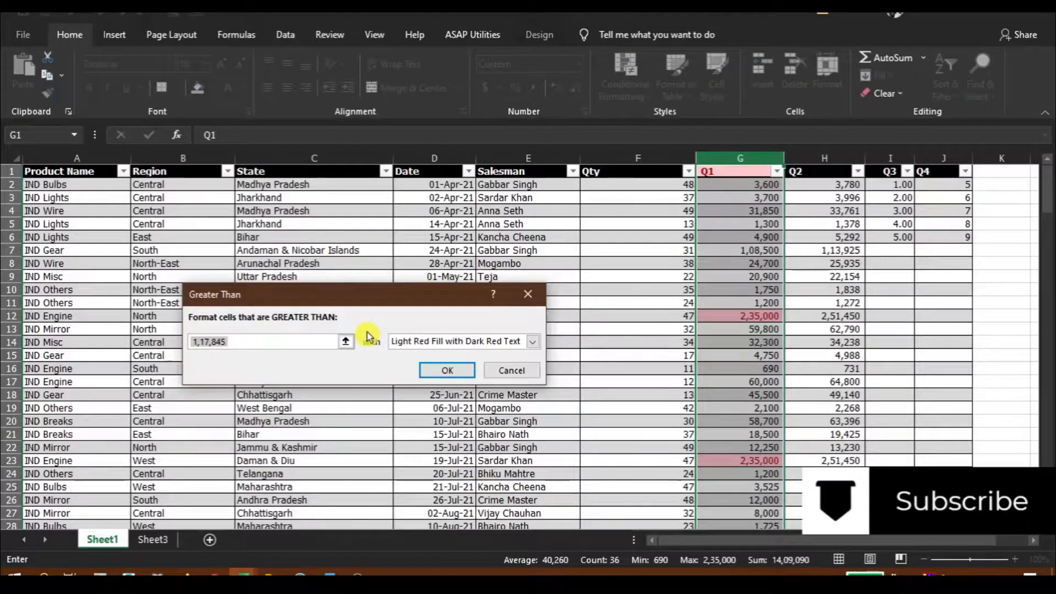
{"action": "type", "text": "50000"}
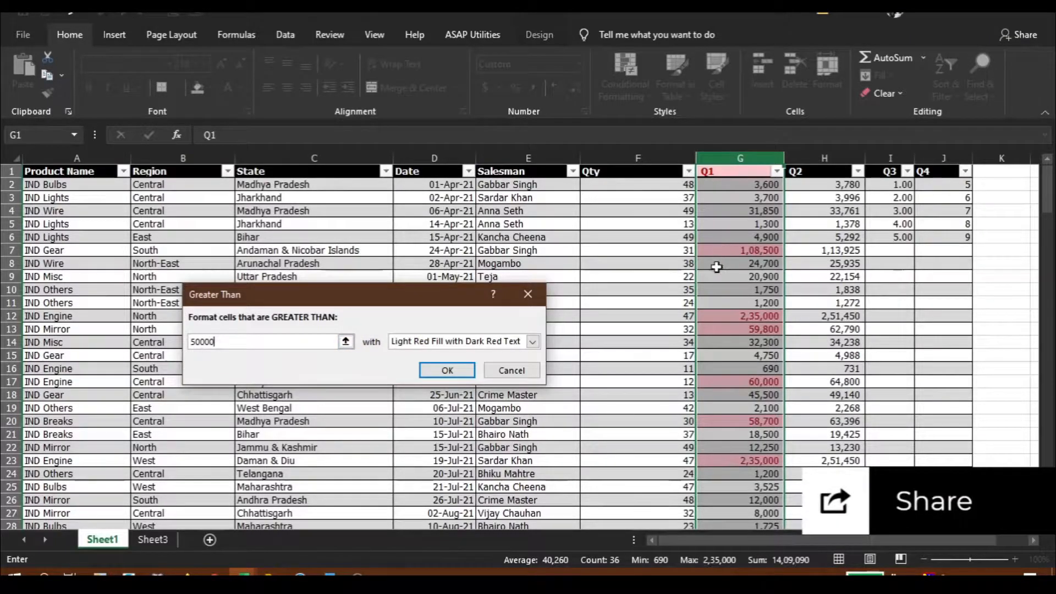
Choose Green Fill with Dark Green Text as the Greater Than rule's format and apply it to the Q1 column
{"action": "left_click", "coordinate": [503, 345]}
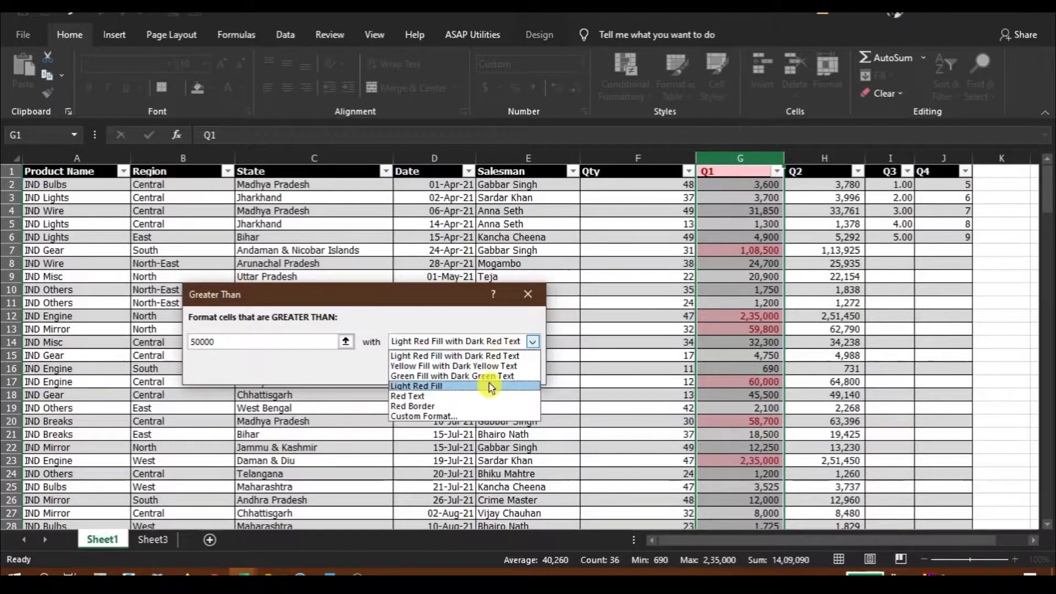
{"action": "left_click", "coordinate": [484, 365]}
{"action": "left_click", "coordinate": [473, 342]}
{"action": "left_click", "coordinate": [456, 377]}
{"action": "left_click", "coordinate": [438, 341]}
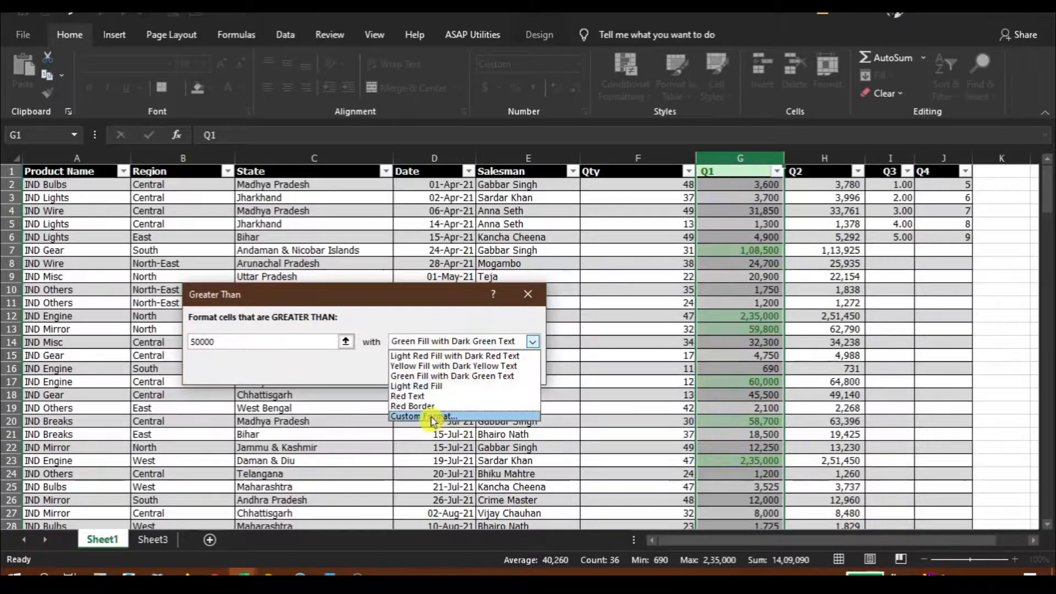
{"action": "left_click", "coordinate": [435, 328]}
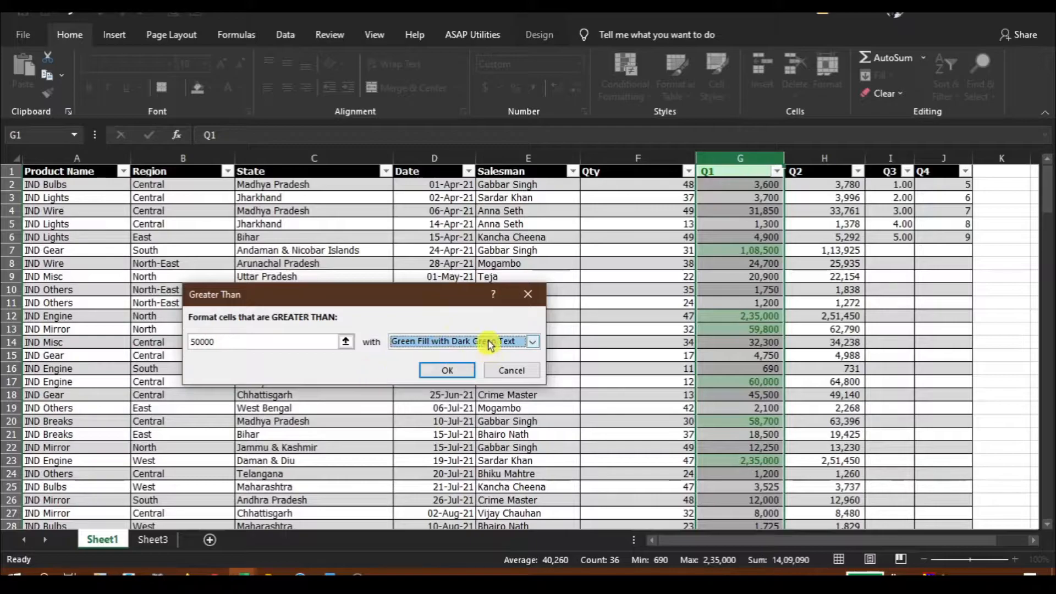
{"action": "left_click", "coordinate": [444, 372]}
{"action": "left_click", "coordinate": [763, 215]}
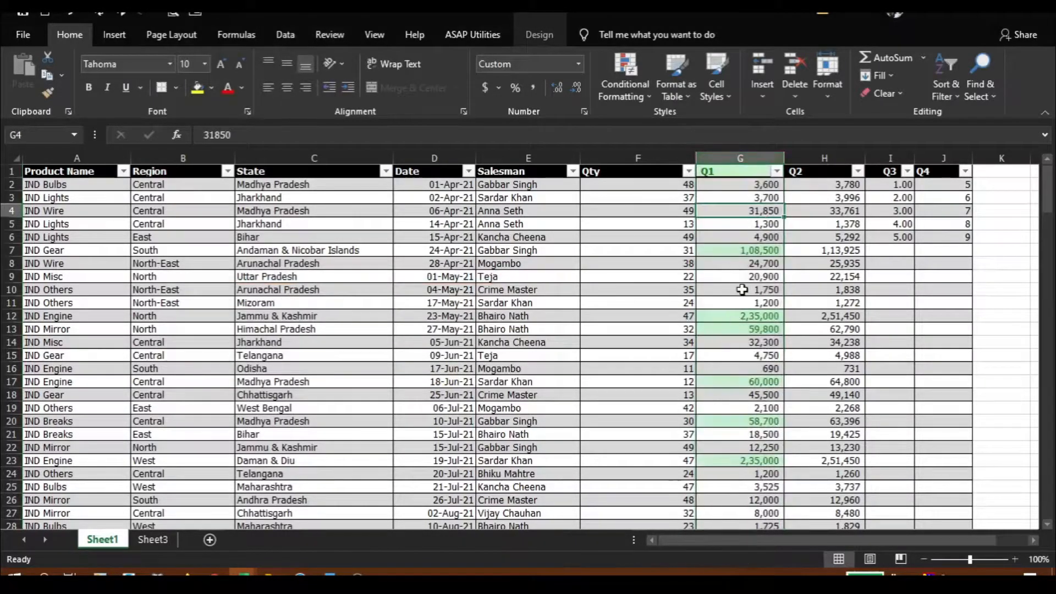
Highlight Q2 column values less than 25000 with Light Red Fill with Dark Red Text
{"action": "left_click", "coordinate": [824, 166]}
{"action": "left_click", "coordinate": [625, 77]}
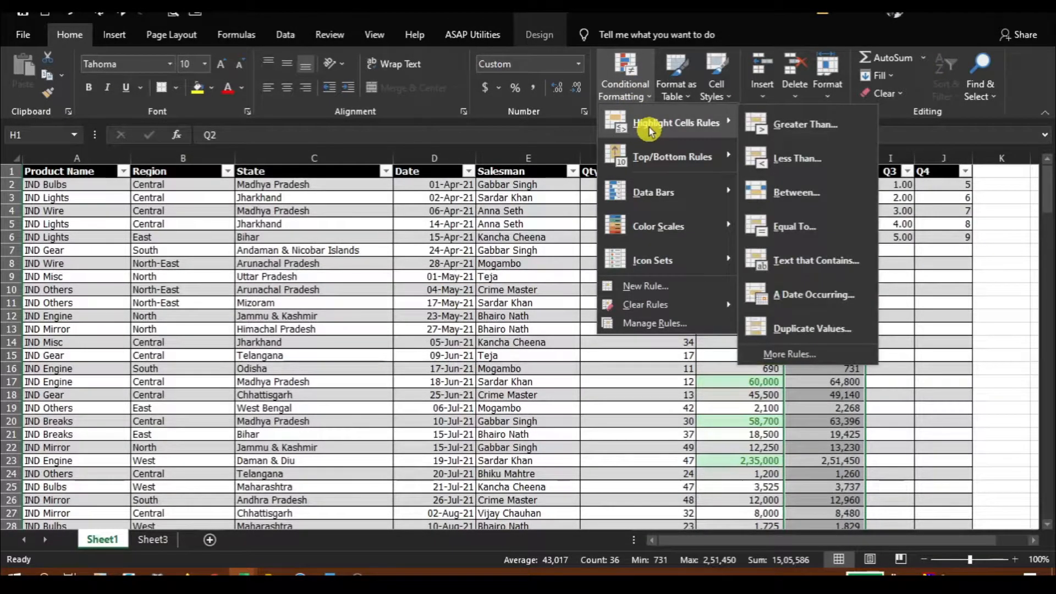
{"action": "left_click", "coordinate": [796, 160]}
{"action": "left_click", "coordinate": [290, 340]}
{"action": "type", "text": "25"}
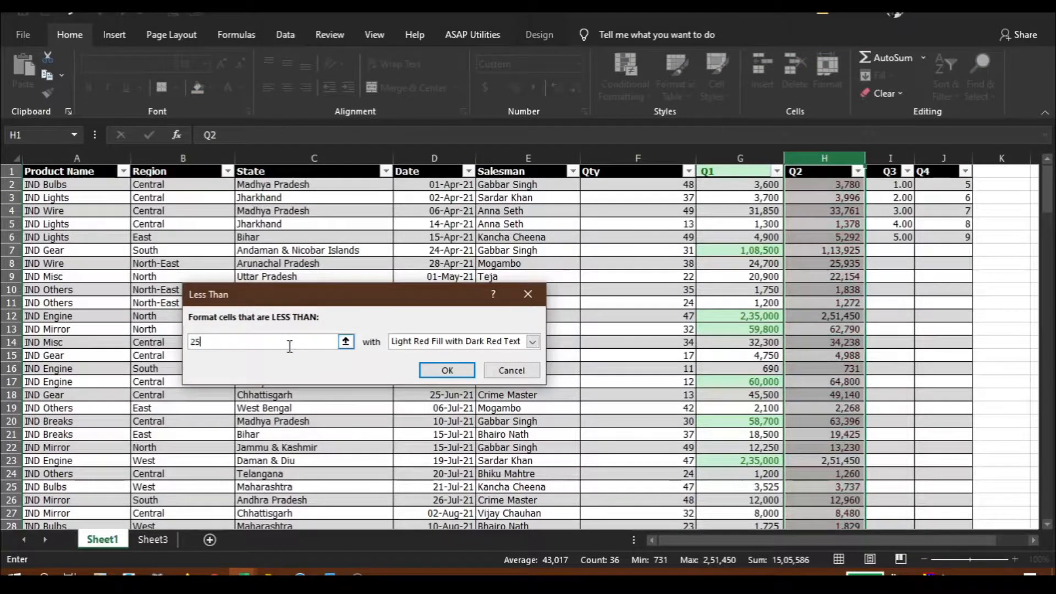
{"action": "type", "text": "000"}
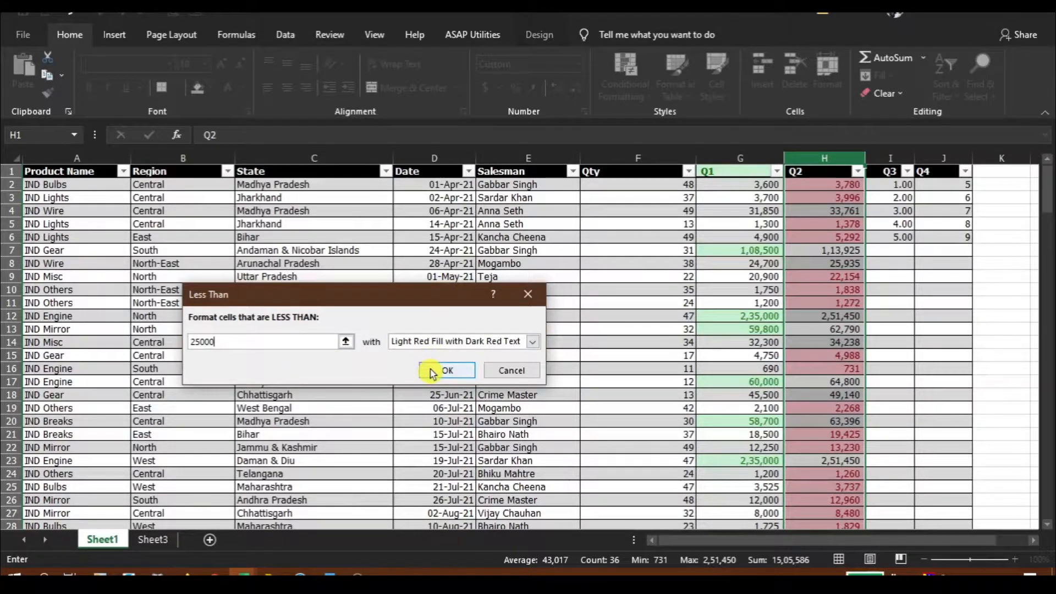
{"action": "left_click", "coordinate": [445, 370]}
Highlight Q2 column values between 30000 and 50000 with Green Fill with Dark Green Text
{"action": "left_click", "coordinate": [618, 88]}
{"action": "left_click", "coordinate": [781, 179]}
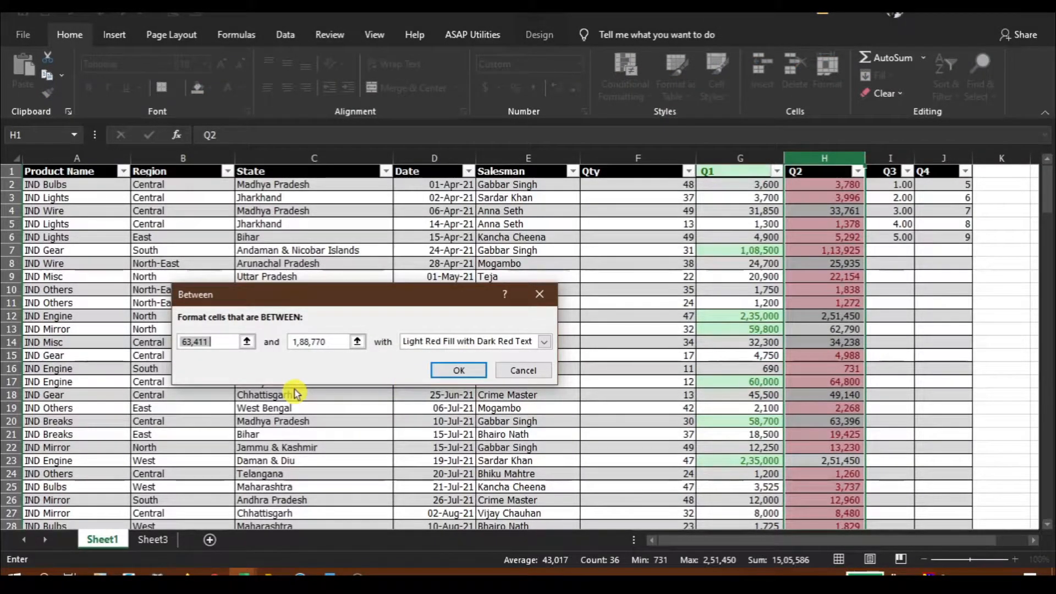
{"action": "type", "text": "3000"}
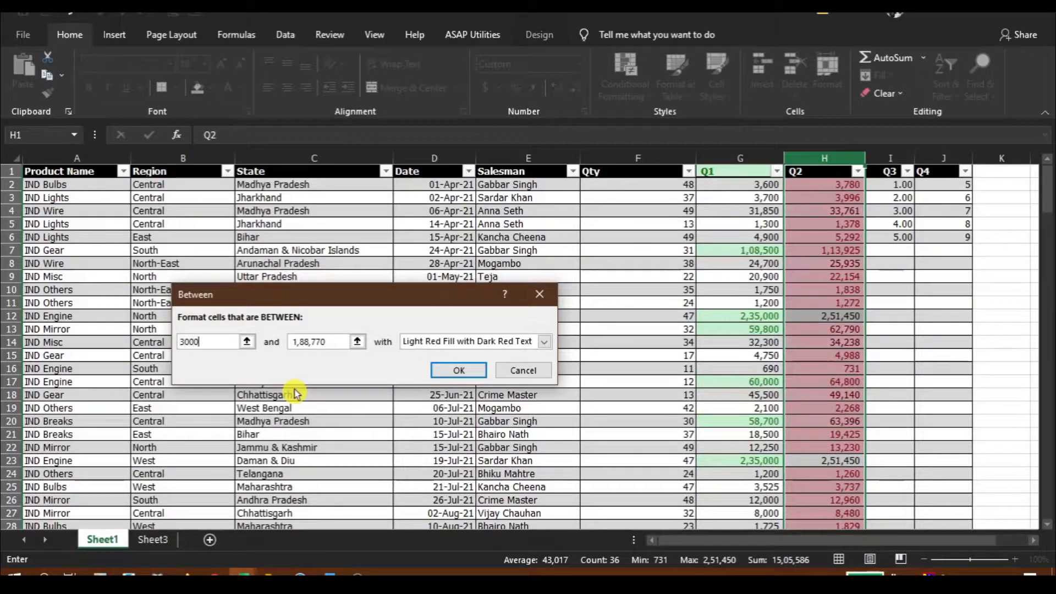
{"action": "key", "text": "Tab"}
{"action": "type", "text": "5000"}
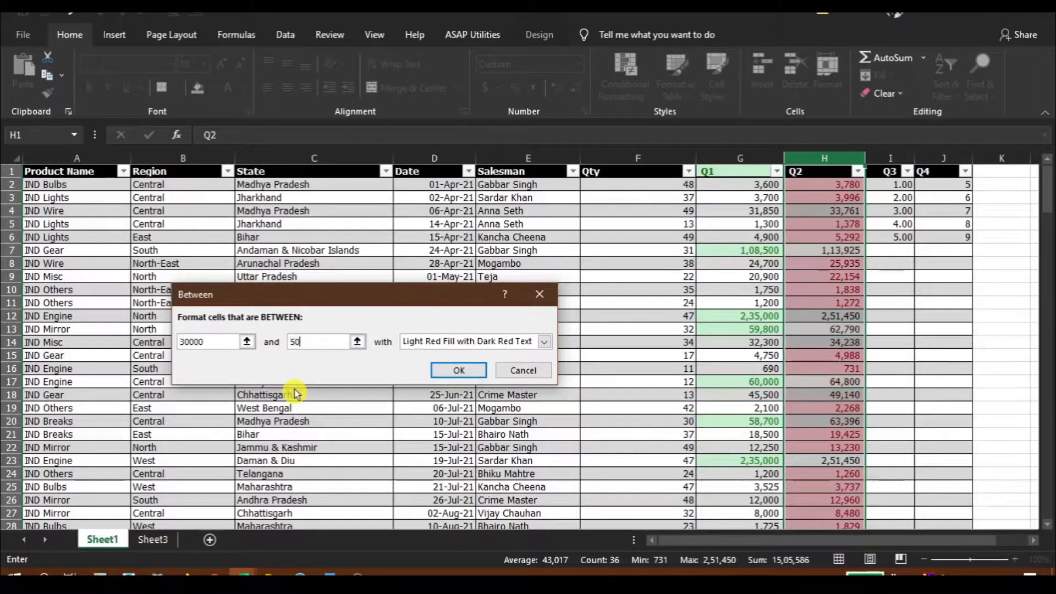
{"action": "left_click", "coordinate": [451, 341]}
{"action": "left_click", "coordinate": [458, 376]}
{"action": "left_click", "coordinate": [461, 371]}
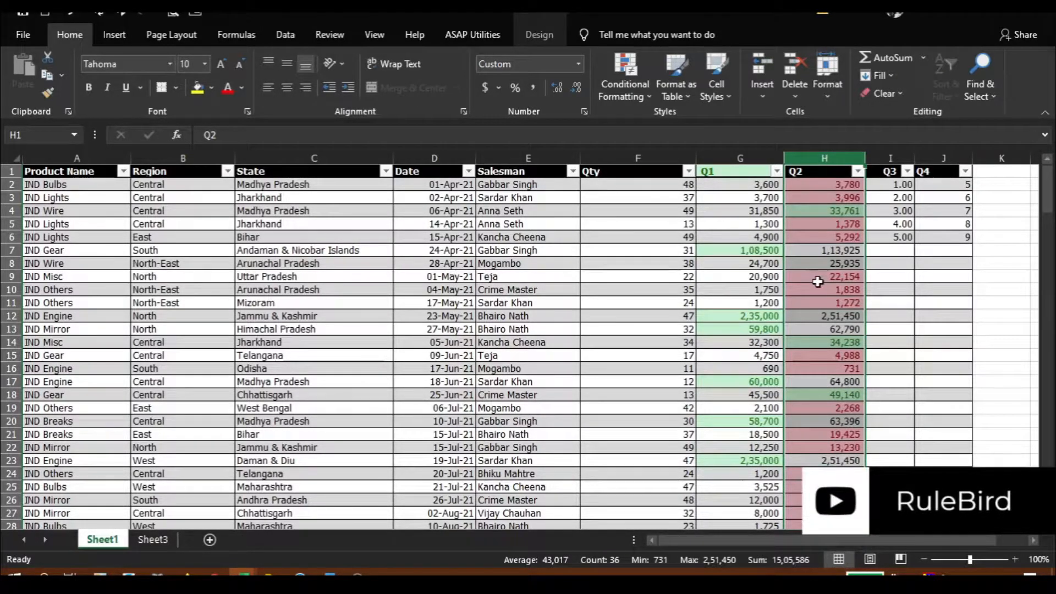
Highlight Q1 column values equal to 60000 with Light Red Fill
{"action": "left_click", "coordinate": [740, 157]}
{"action": "left_click", "coordinate": [621, 88]}
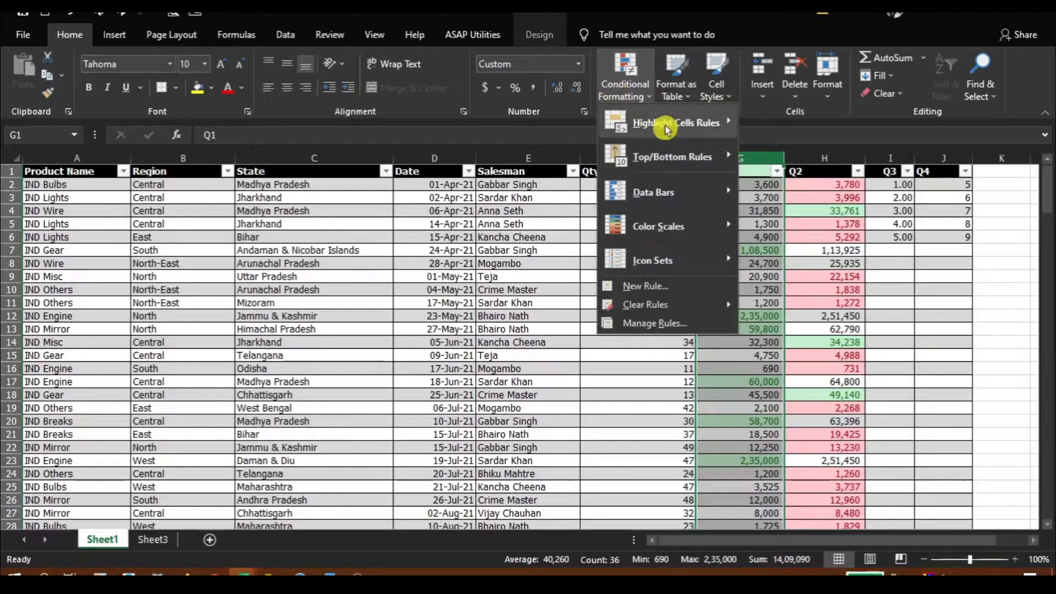
{"action": "mouse_move", "coordinate": [665, 126]}
{"action": "left_click", "coordinate": [794, 226]}
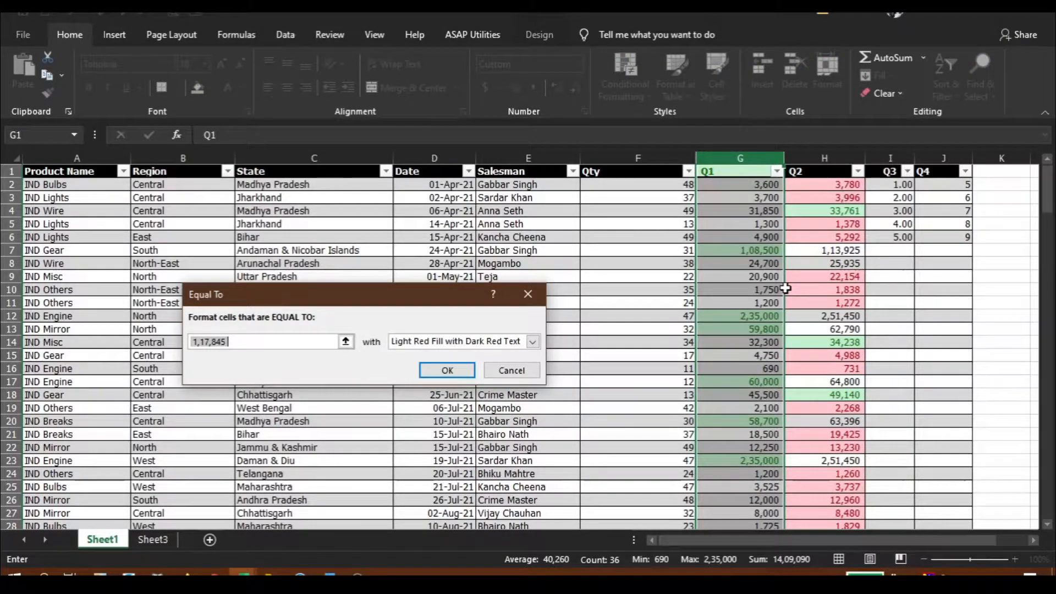
{"action": "type", "text": "60000"}
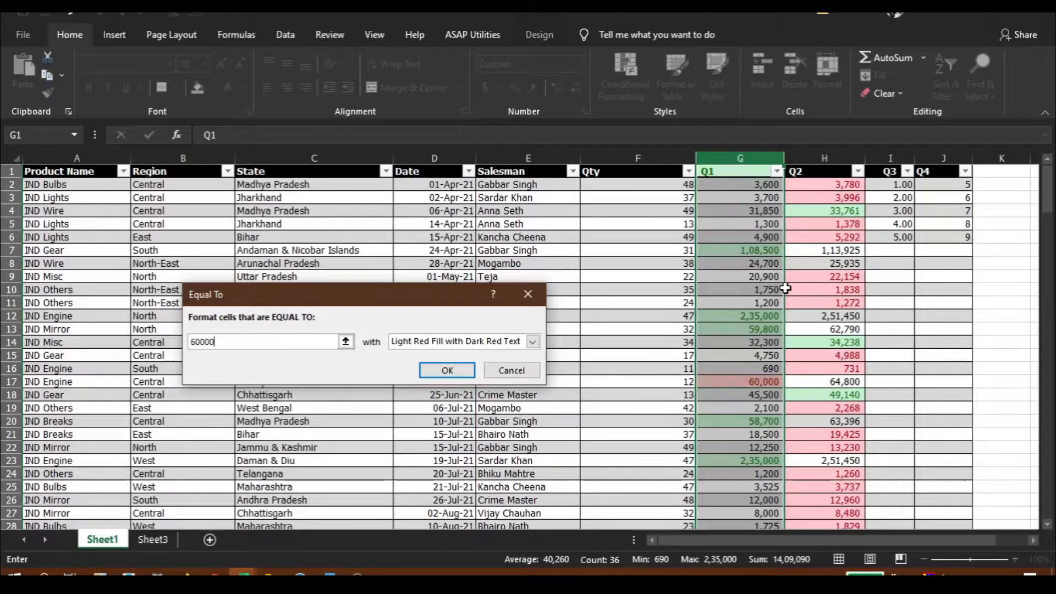
{"action": "left_click", "coordinate": [533, 341]}
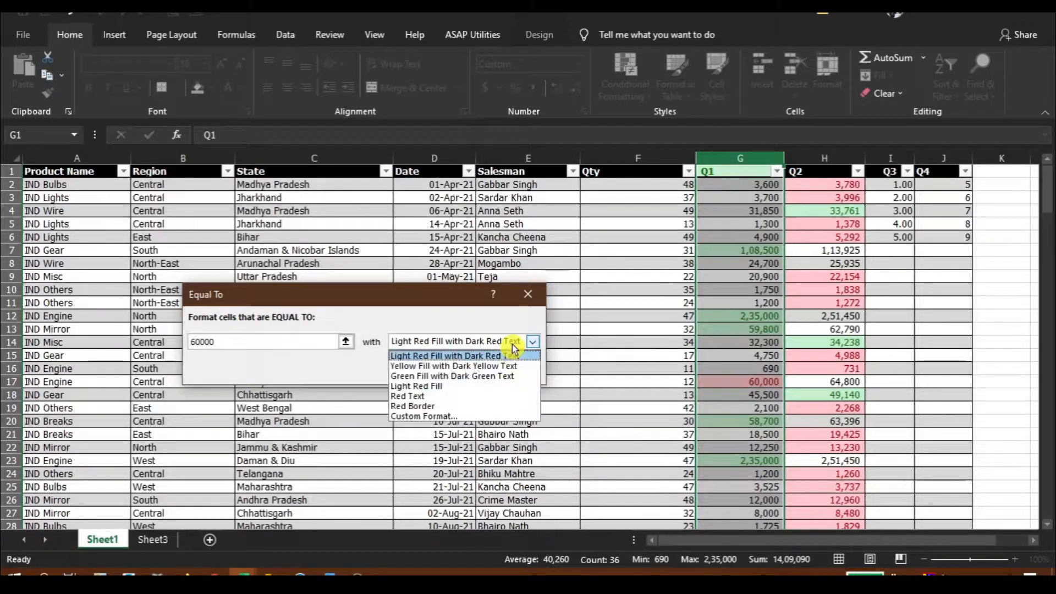
{"action": "left_click", "coordinate": [490, 386]}
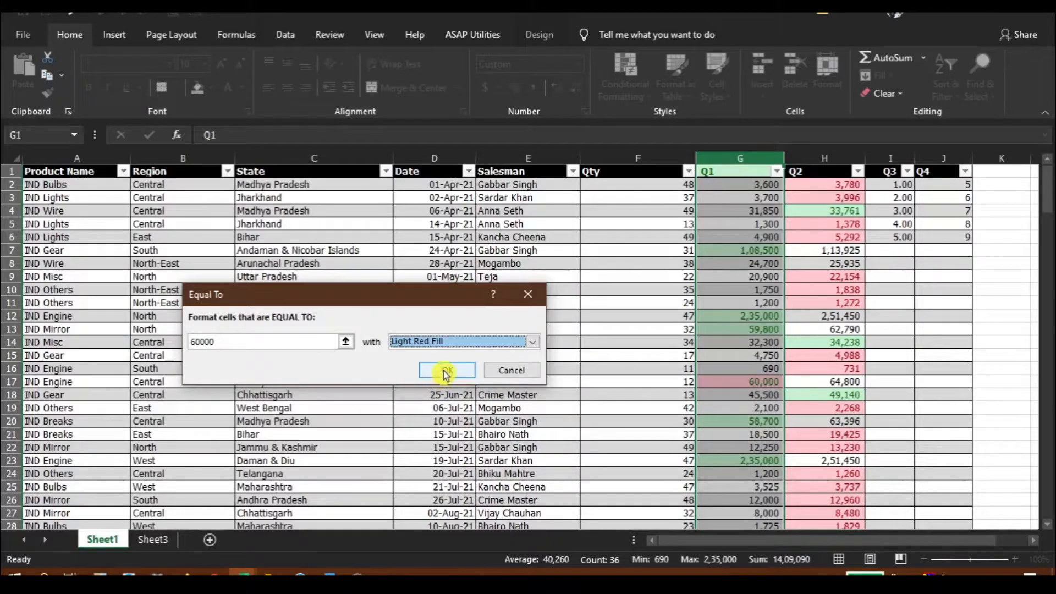
{"action": "left_click", "coordinate": [447, 370]}
{"action": "left_click", "coordinate": [756, 385]}
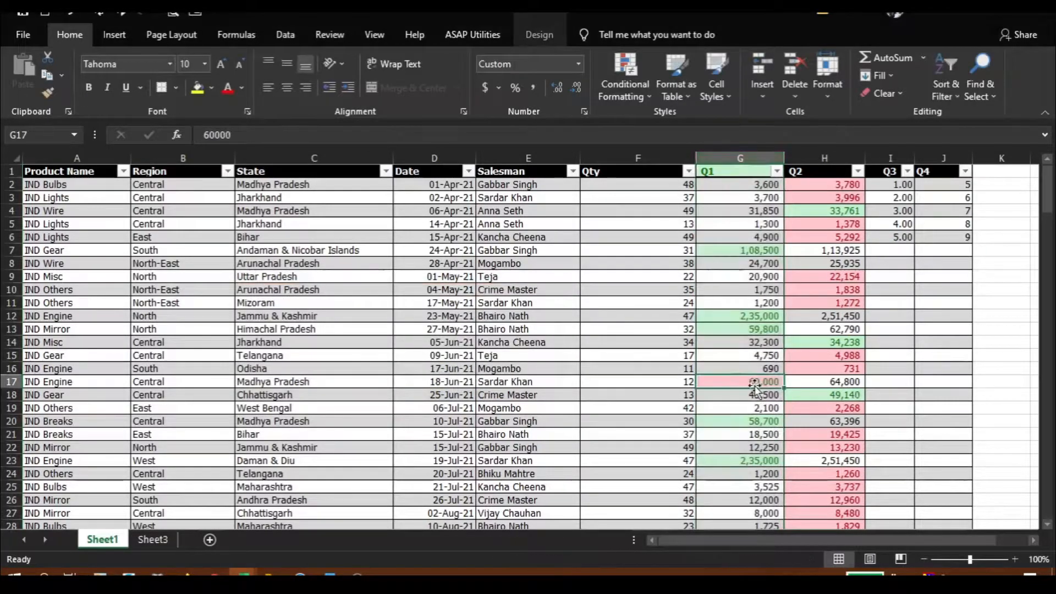
Highlight State column cells containing the text "Pradesh" with Yellow Fill with Dark Yellow Text
{"action": "left_click", "coordinate": [620, 87]}
{"action": "mouse_move", "coordinate": [624, 120]}
{"action": "left_click", "coordinate": [314, 157]}
{"action": "left_click", "coordinate": [620, 87]}
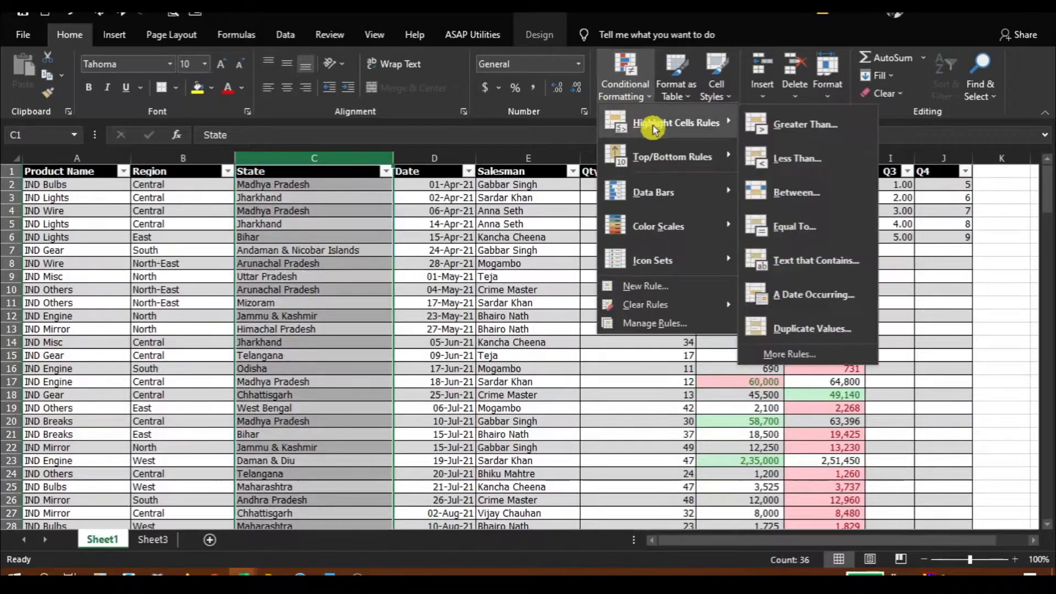
{"action": "left_click", "coordinate": [850, 267]}
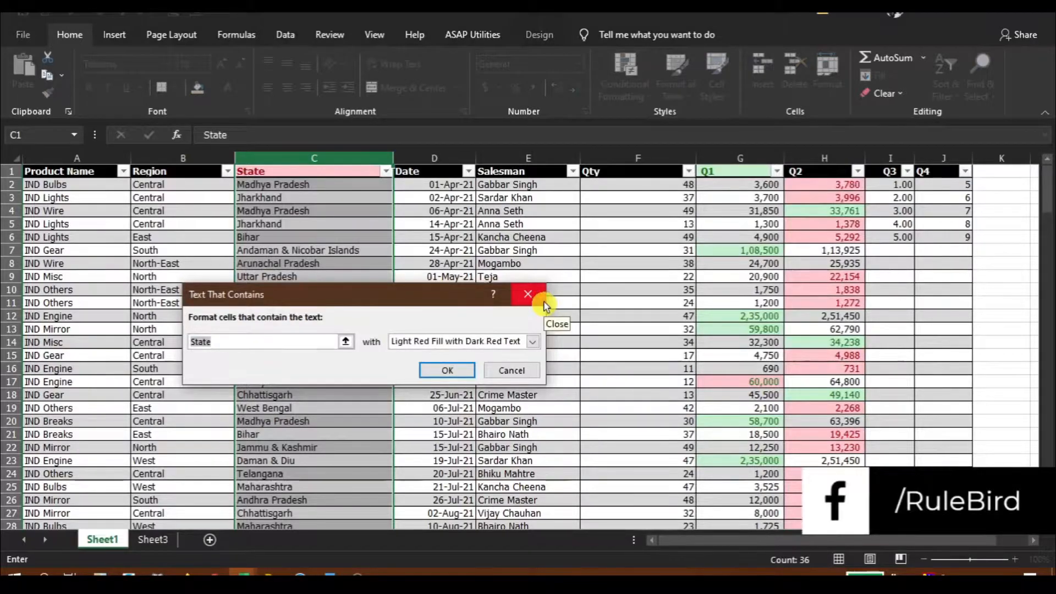
{"action": "type", "text": "Pradesh"}
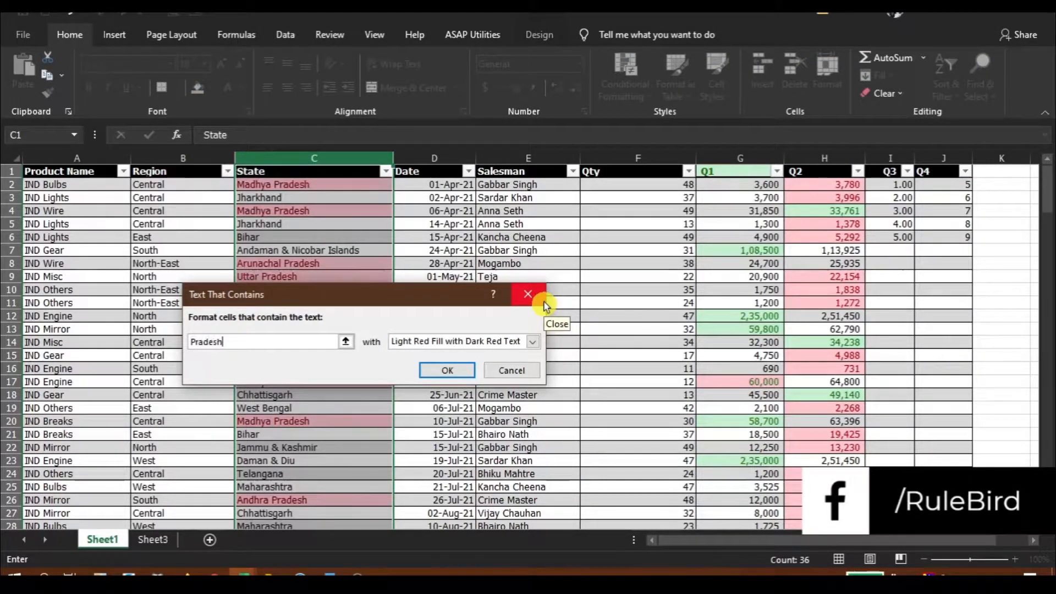
{"action": "left_click", "coordinate": [465, 341]}
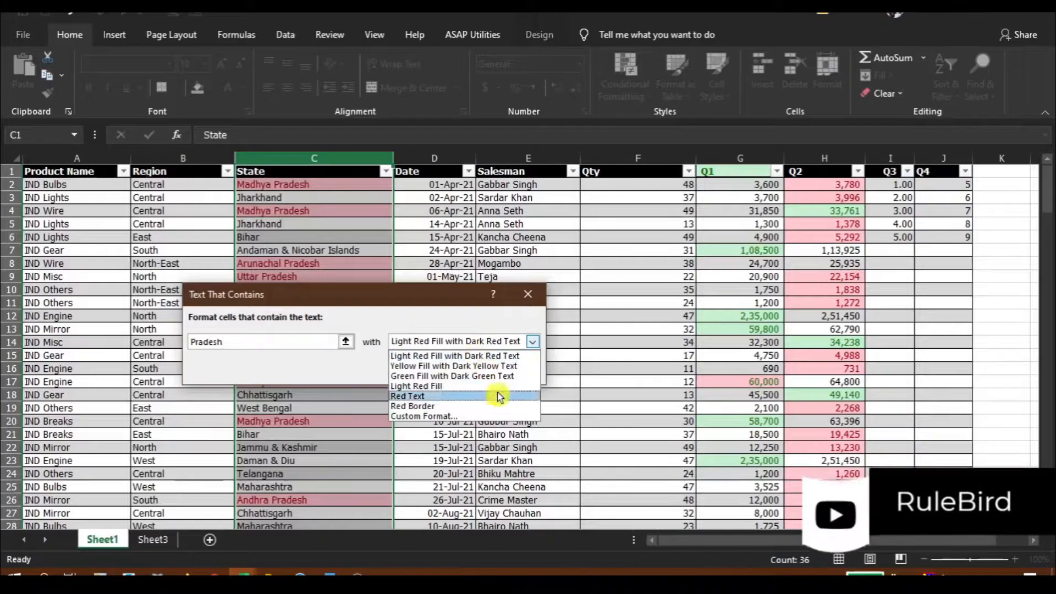
{"action": "left_click", "coordinate": [484, 366]}
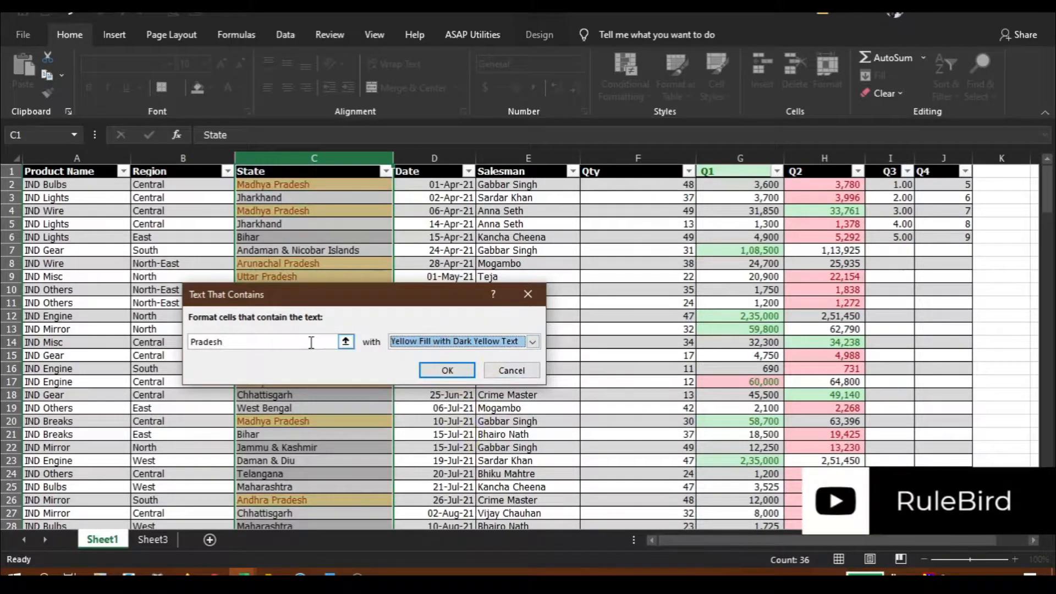
{"action": "left_click", "coordinate": [441, 370]}
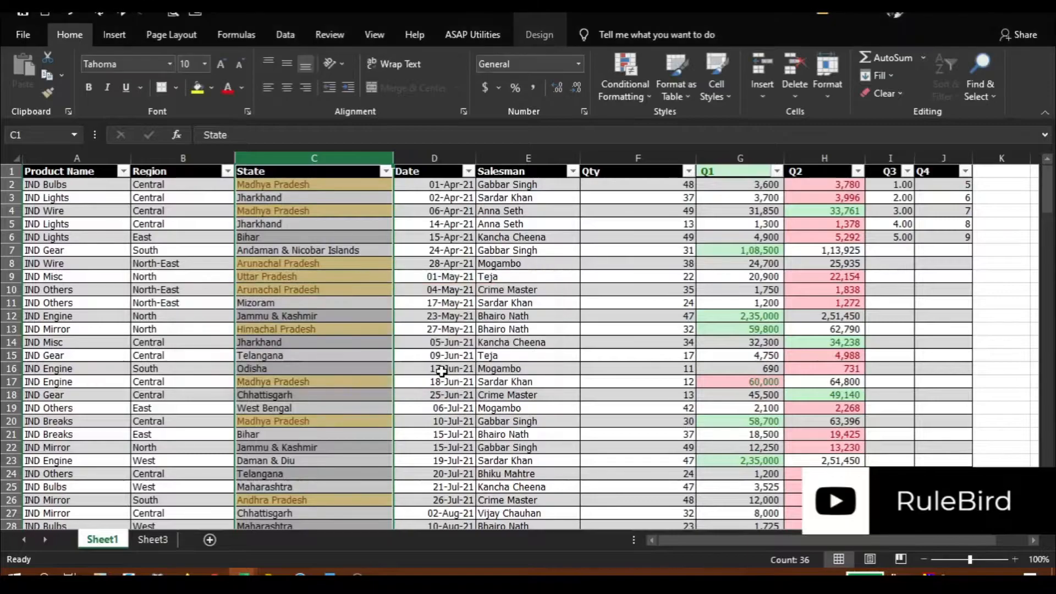
Format Date column cells with a date occurring This Month using Red Text
{"action": "left_click", "coordinate": [633, 99]}
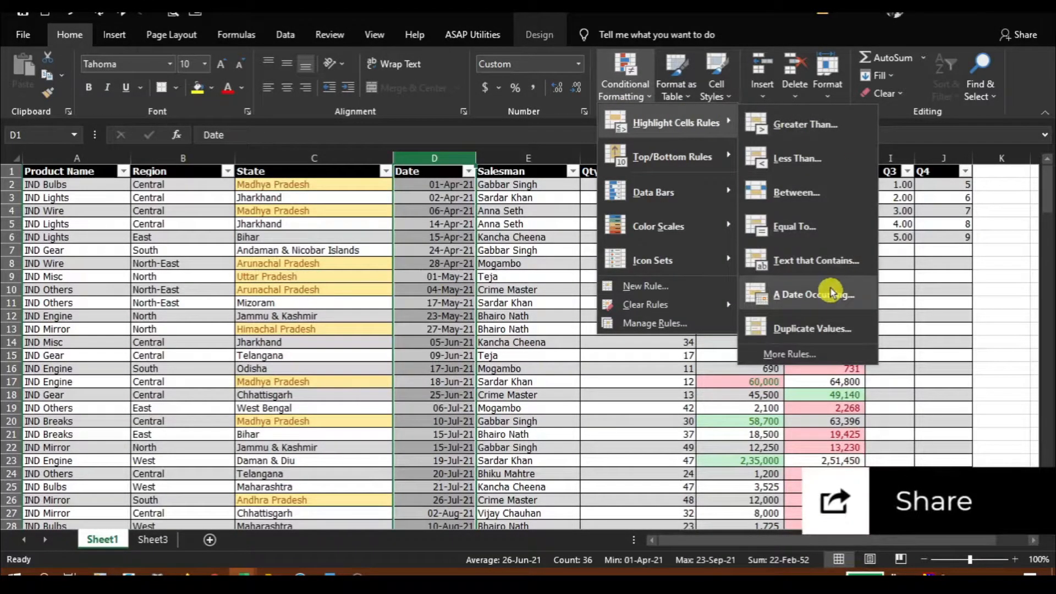
{"action": "left_click", "coordinate": [830, 293]}
{"action": "left_click_drag", "start_coordinate": [335, 280], "coordinate": [753, 270]}
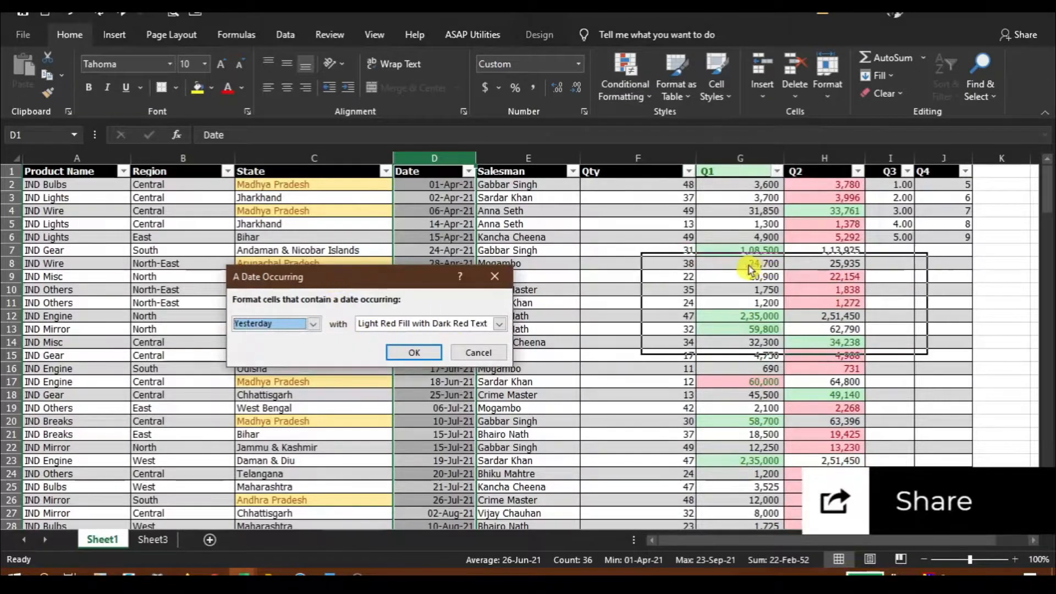
{"action": "left_click", "coordinate": [695, 311]}
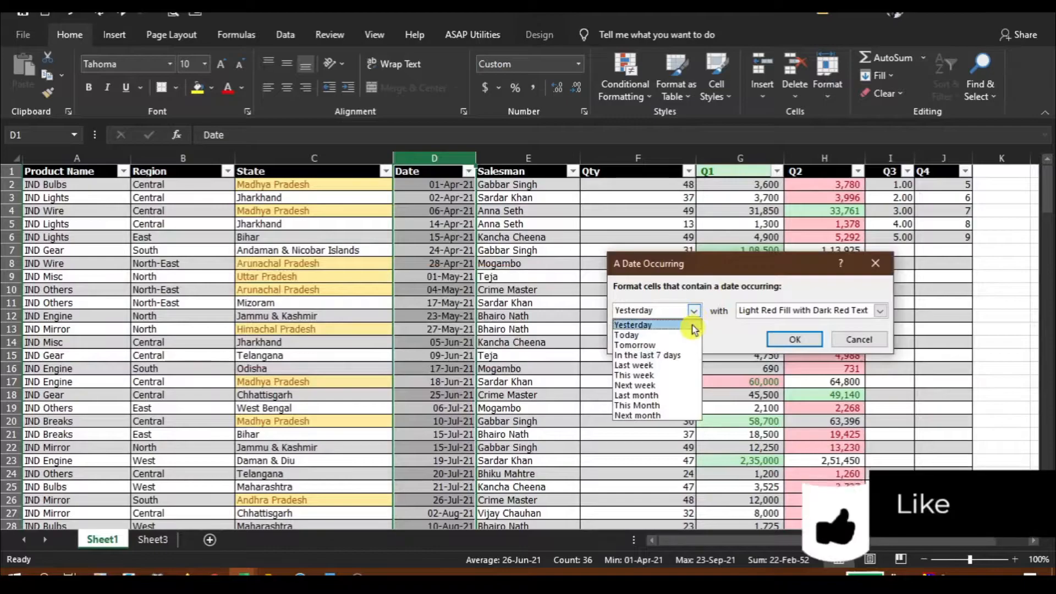
{"action": "left_click", "coordinate": [640, 405]}
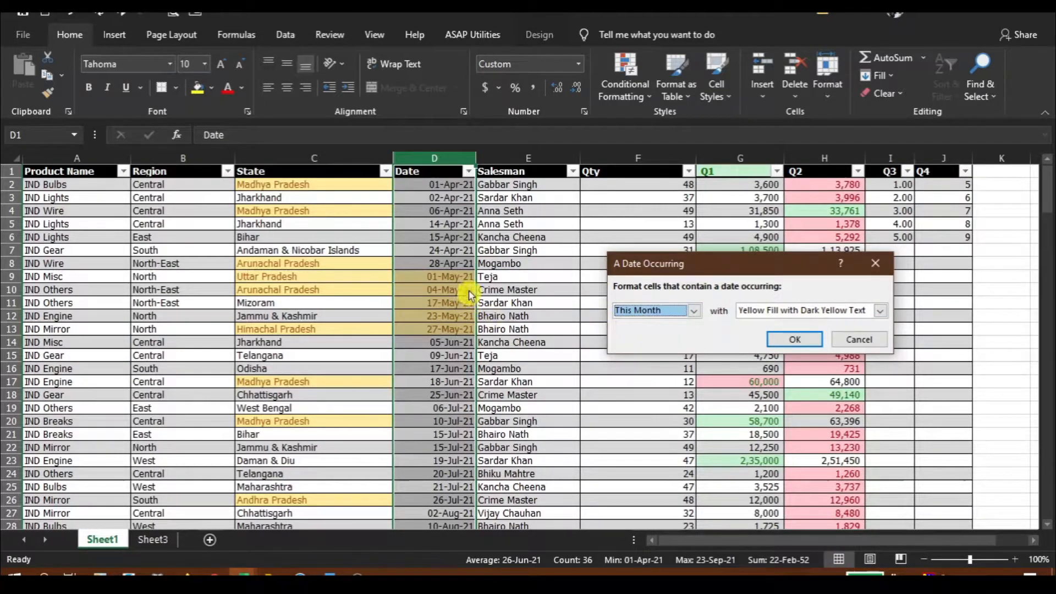
{"action": "left_click", "coordinate": [795, 311]}
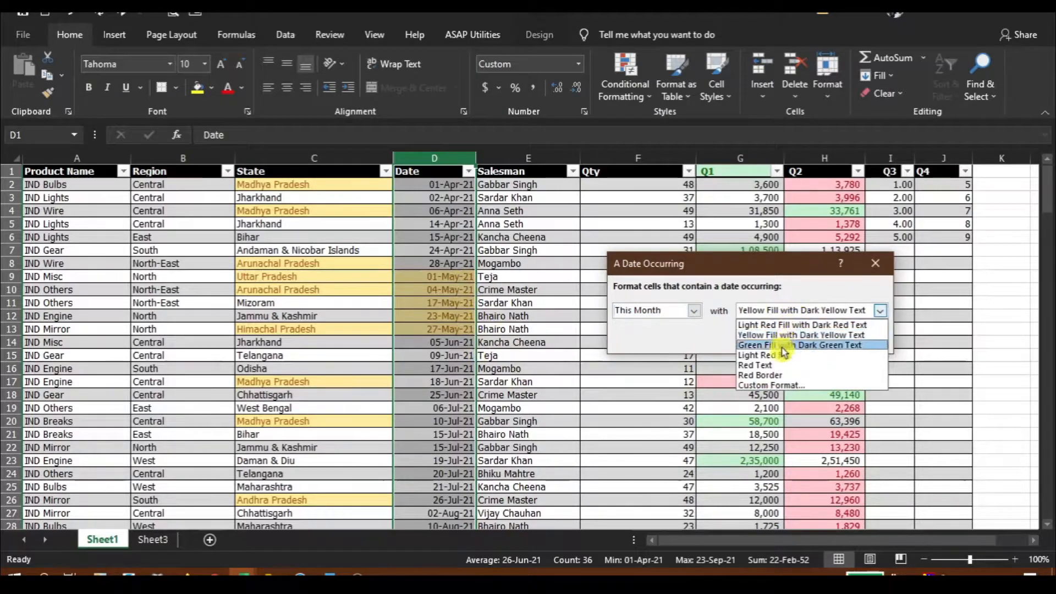
{"action": "left_click", "coordinate": [772, 366]}
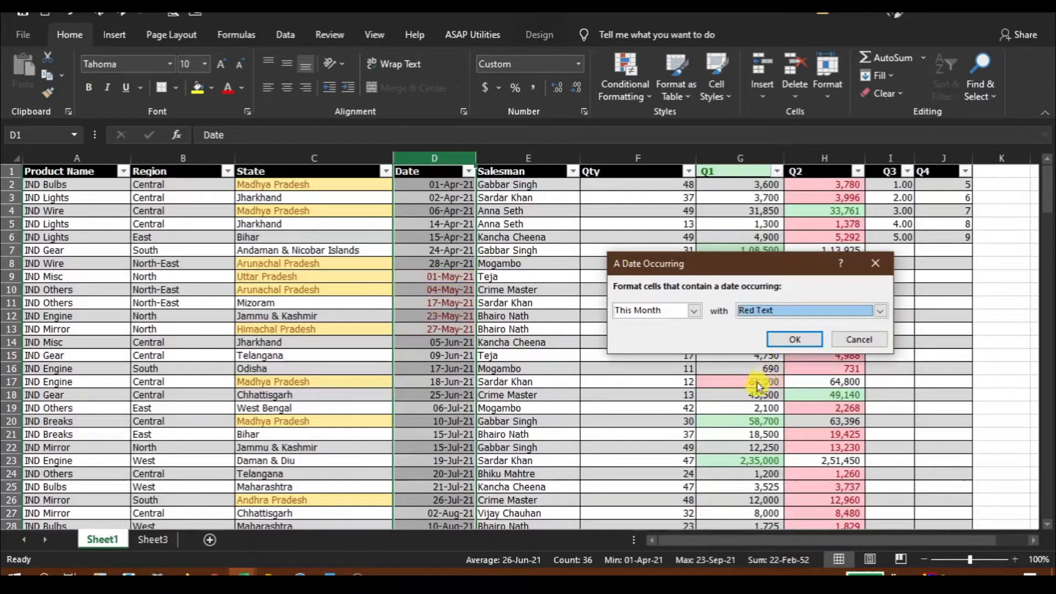
{"action": "left_click", "coordinate": [792, 340]}
{"action": "left_click", "coordinate": [456, 281]}
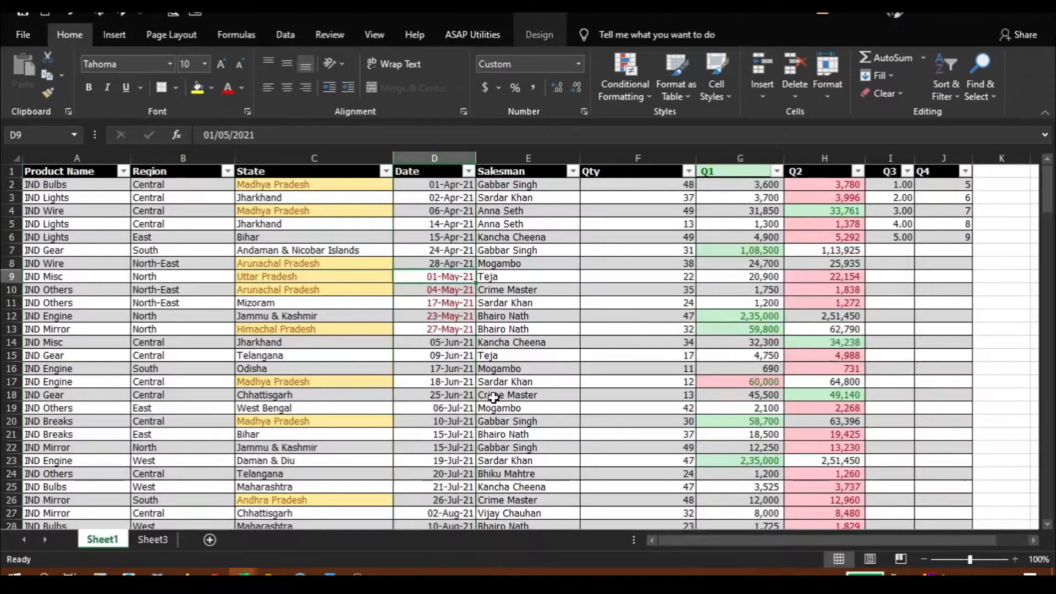
{"action": "left_click_drag", "start_coordinate": [890, 184], "coordinate": [890, 237]}
{"action": "left_click", "coordinate": [625, 77]}
{"action": "mouse_move", "coordinate": [709, 122]}
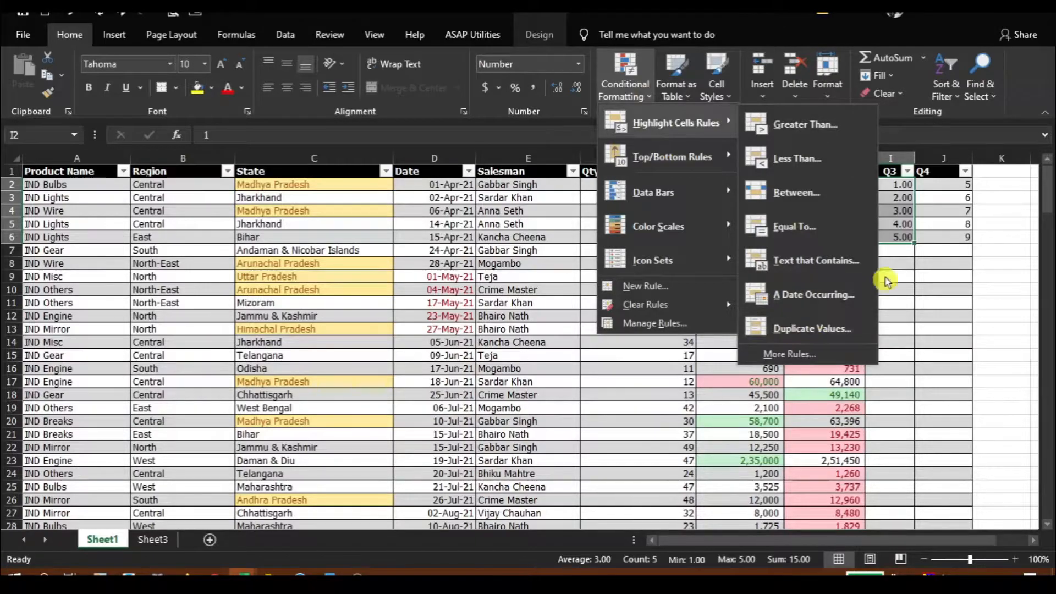
{"action": "left_click", "coordinate": [913, 225]}
Highlight duplicate values in the Q3 cells I2:I6 with Light Red Fill with Dark Red Text
{"action": "left_click", "coordinate": [892, 187]}
{"action": "left_click_drag", "start_coordinate": [892, 187], "coordinate": [892, 237]}
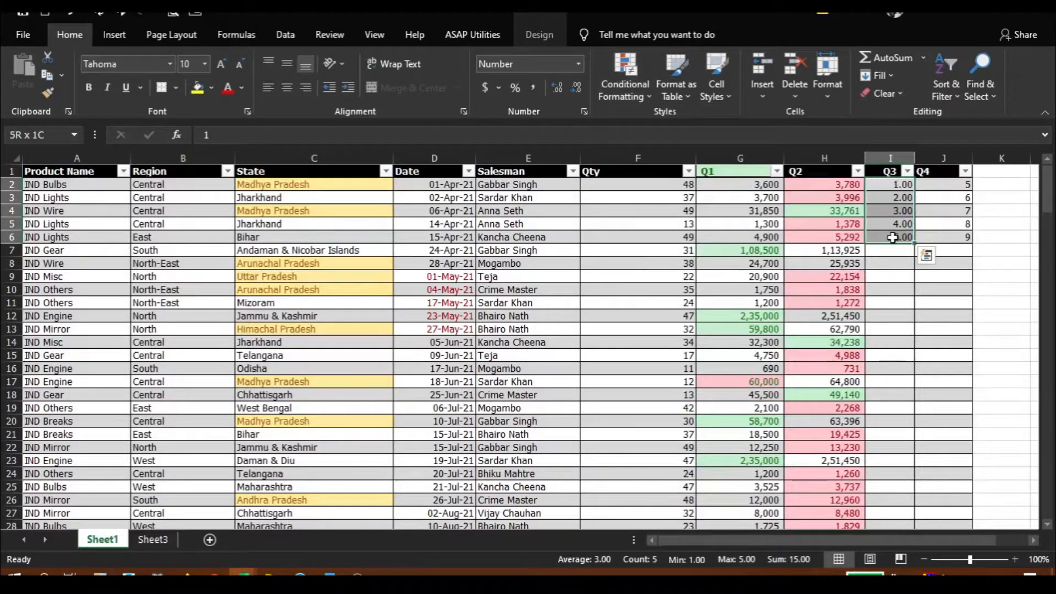
{"action": "left_click", "coordinate": [625, 77]}
{"action": "mouse_move", "coordinate": [657, 131]}
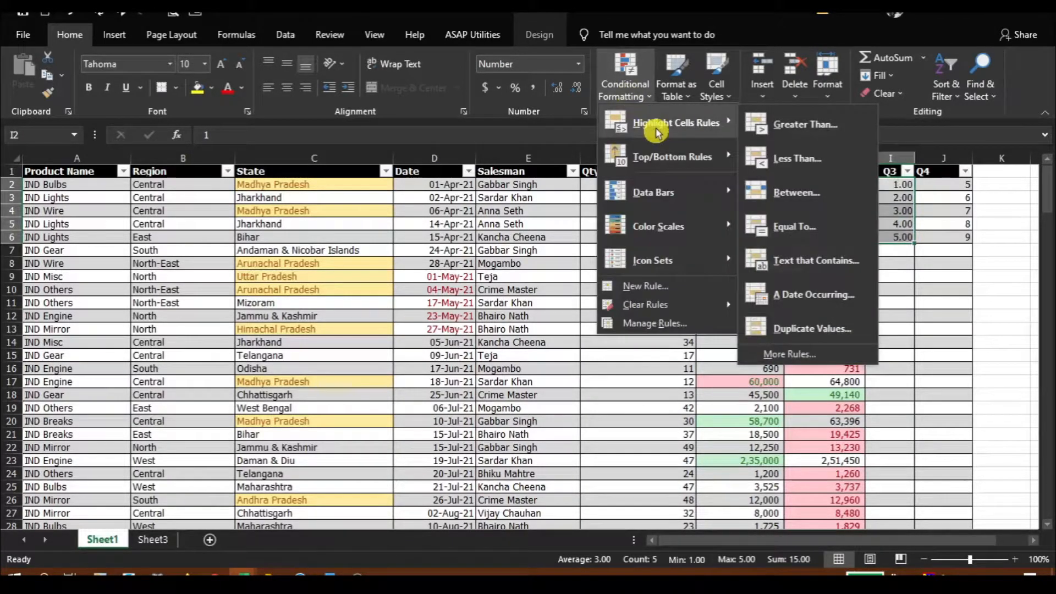
{"action": "left_click", "coordinate": [795, 332]}
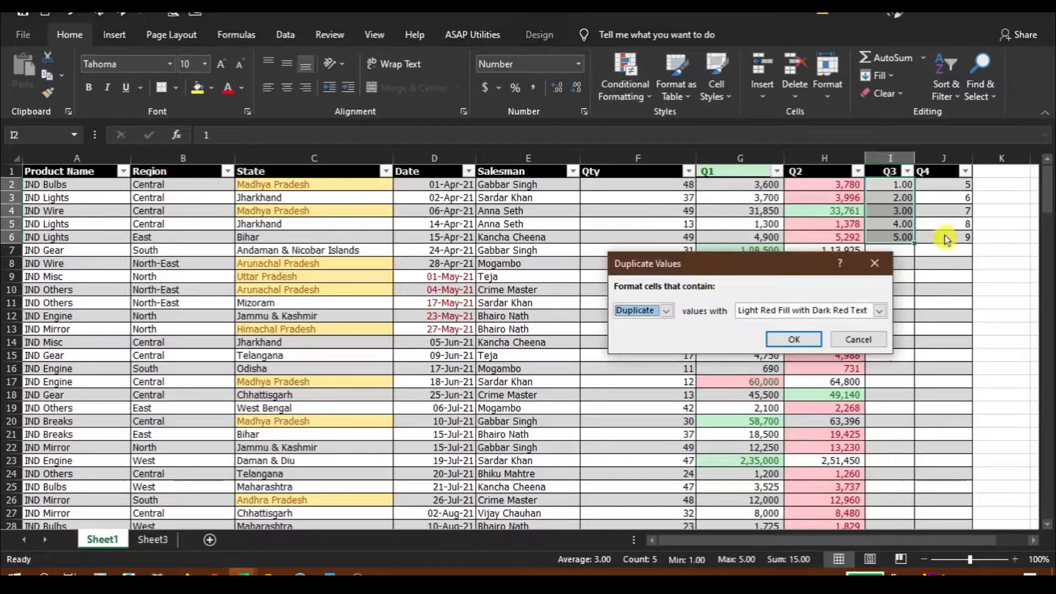
{"action": "left_click", "coordinate": [792, 340]}
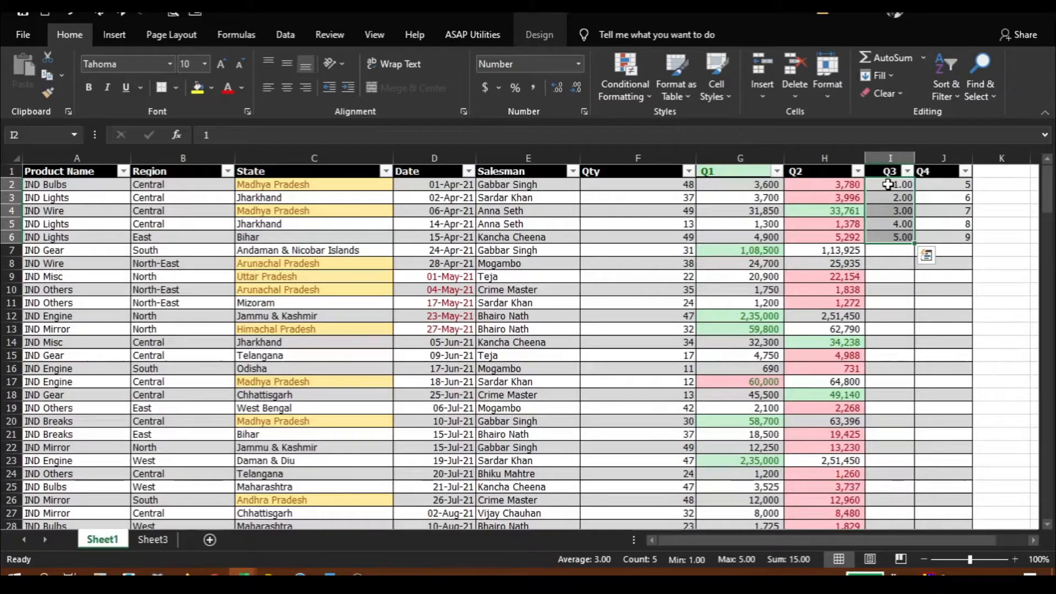
Highlight duplicate values across the Q3 and Q4 cells I2:J6 with Light Red Fill
{"action": "left_click_drag", "start_coordinate": [888, 184], "coordinate": [911, 240]}
{"action": "left_click_drag", "start_coordinate": [944, 245], "coordinate": [952, 235]}
{"action": "left_click", "coordinate": [625, 80]}
{"action": "mouse_move", "coordinate": [664, 136]}
{"action": "left_click", "coordinate": [809, 329]}
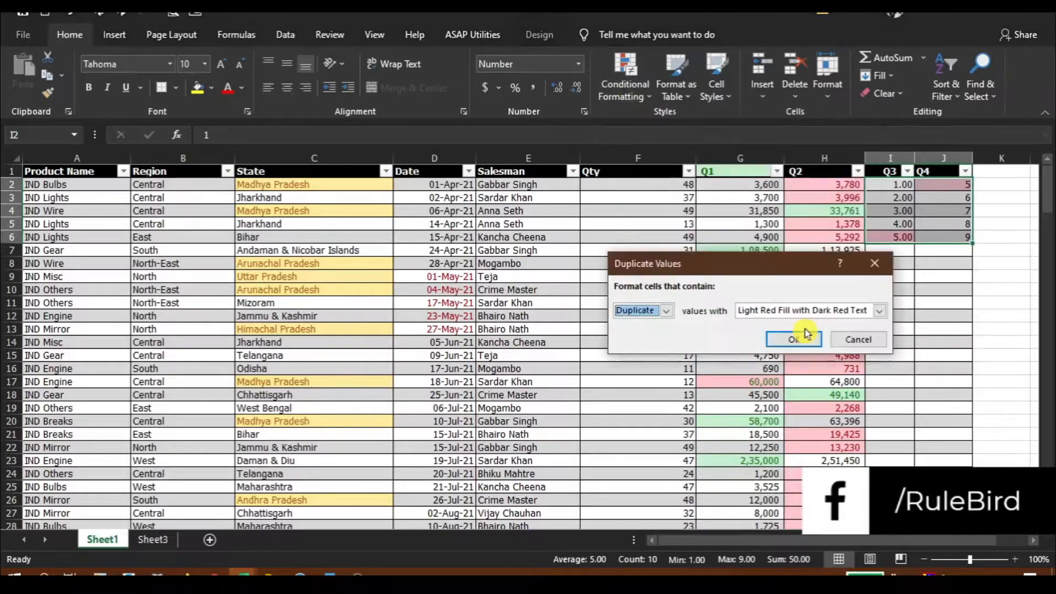
{"action": "left_click", "coordinate": [808, 310]}
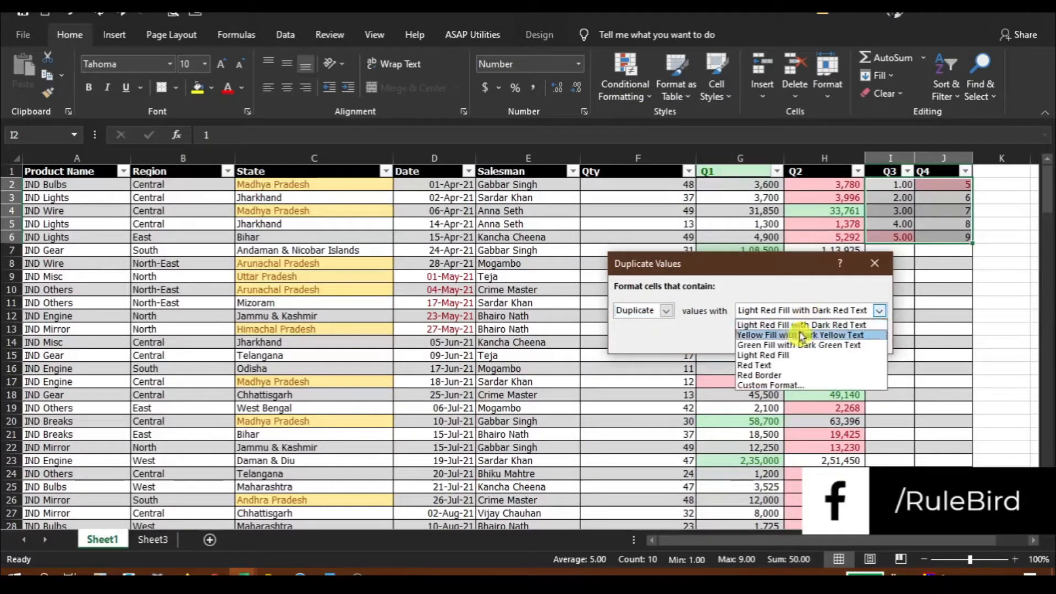
{"action": "left_click", "coordinate": [781, 354]}
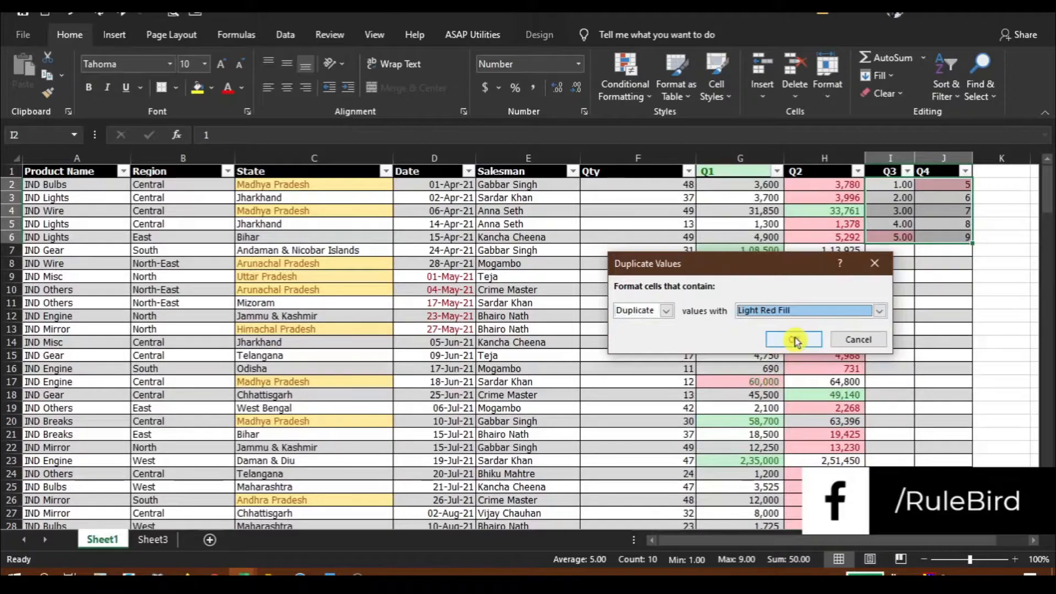
{"action": "left_click", "coordinate": [794, 340]}
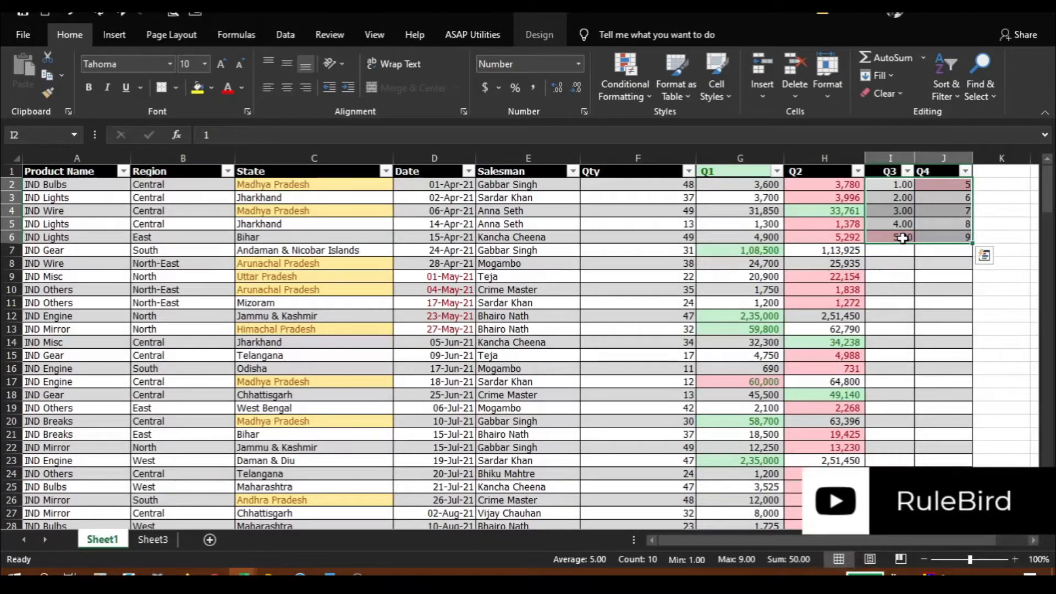
{"action": "left_click", "coordinate": [902, 237]}
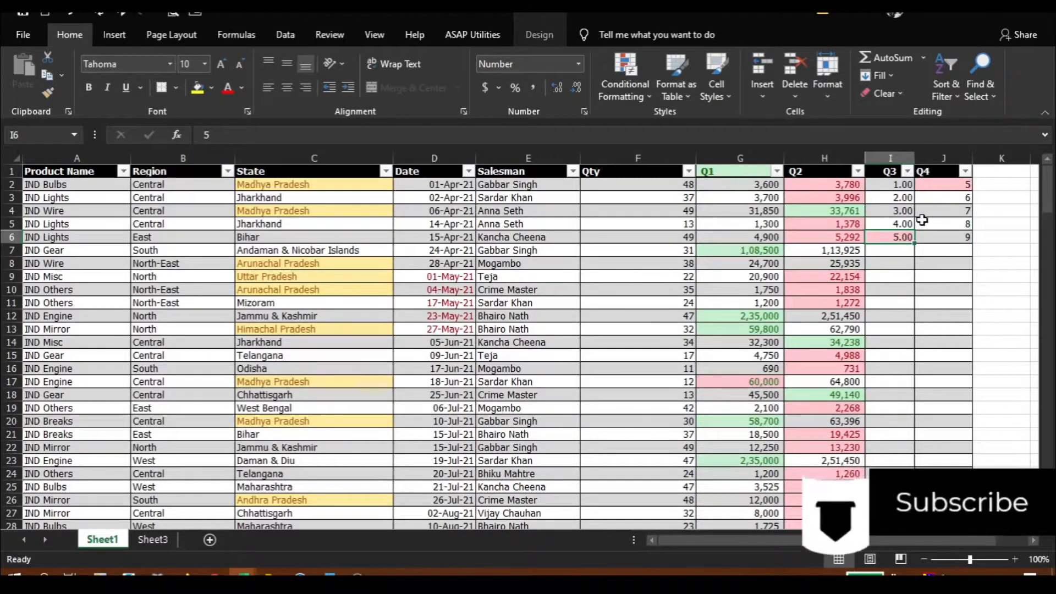
On Sheet3, format the top 15 items of the Rank column D with Light Red Fill with Dark Red Text
{"action": "left_click", "coordinate": [639, 99]}
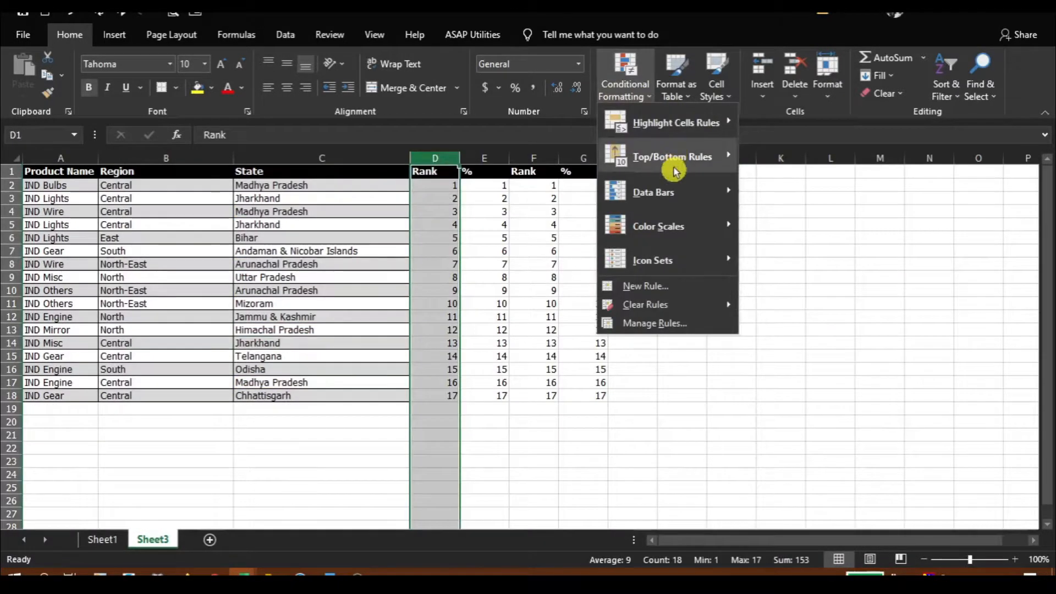
{"action": "mouse_move", "coordinate": [675, 168]}
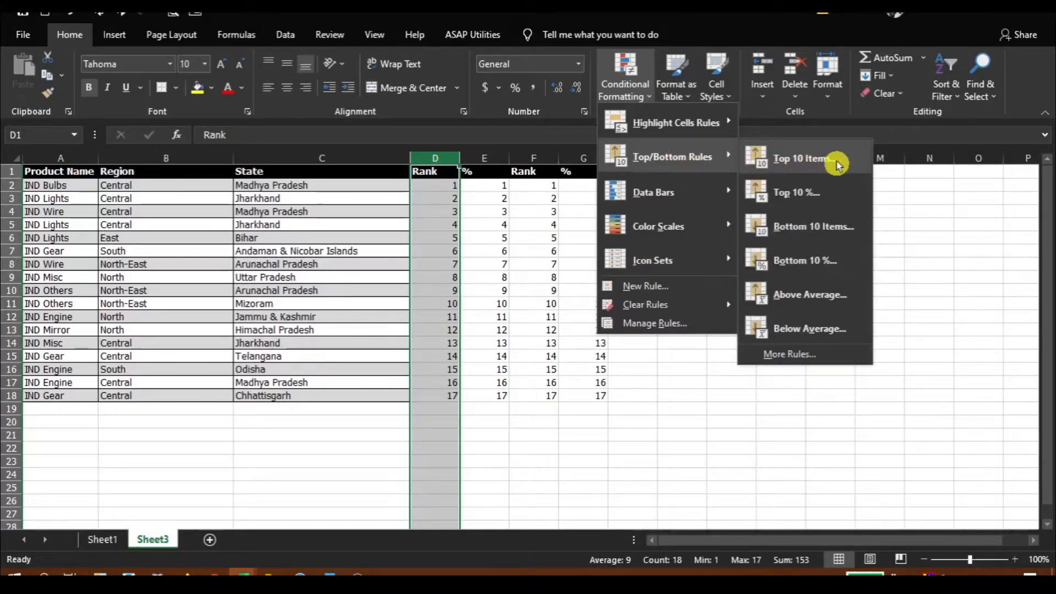
{"action": "left_click", "coordinate": [836, 165]}
{"action": "left_click_drag", "start_coordinate": [730, 266], "coordinate": [798, 248]}
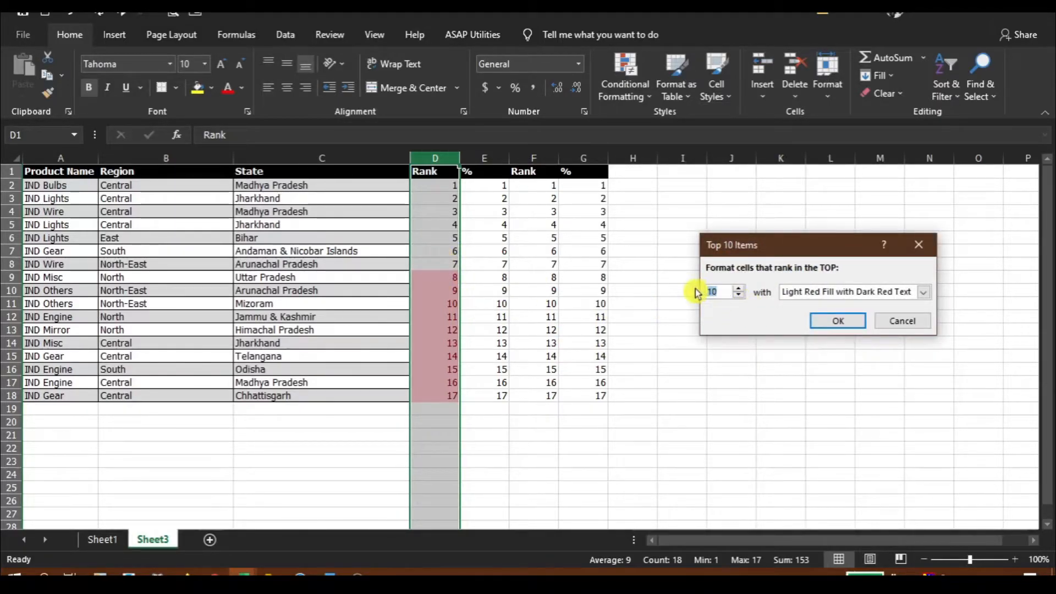
{"action": "type", "text": "15"}
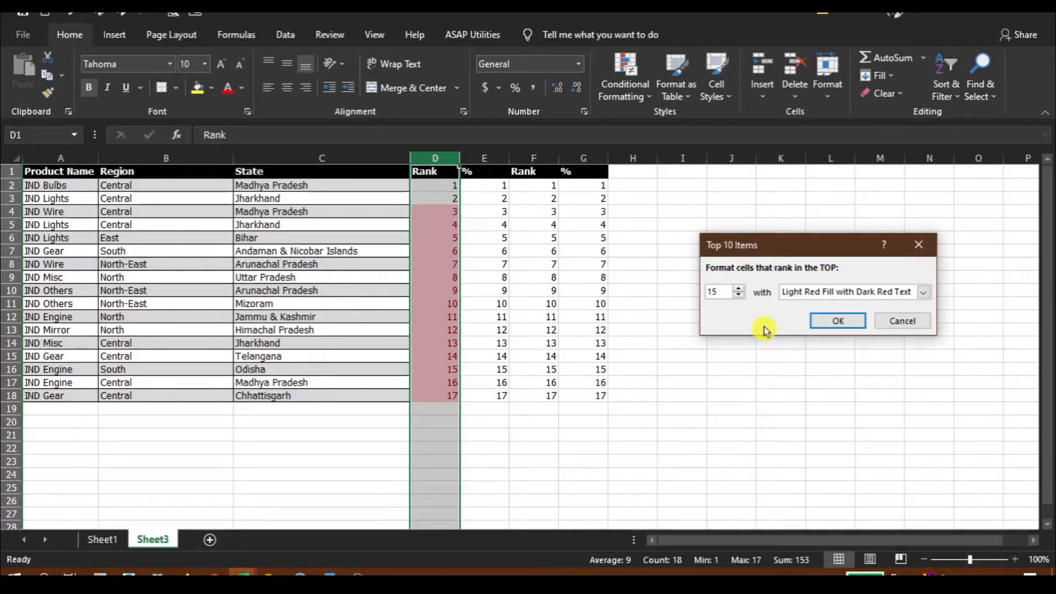
{"action": "left_click", "coordinate": [836, 320]}
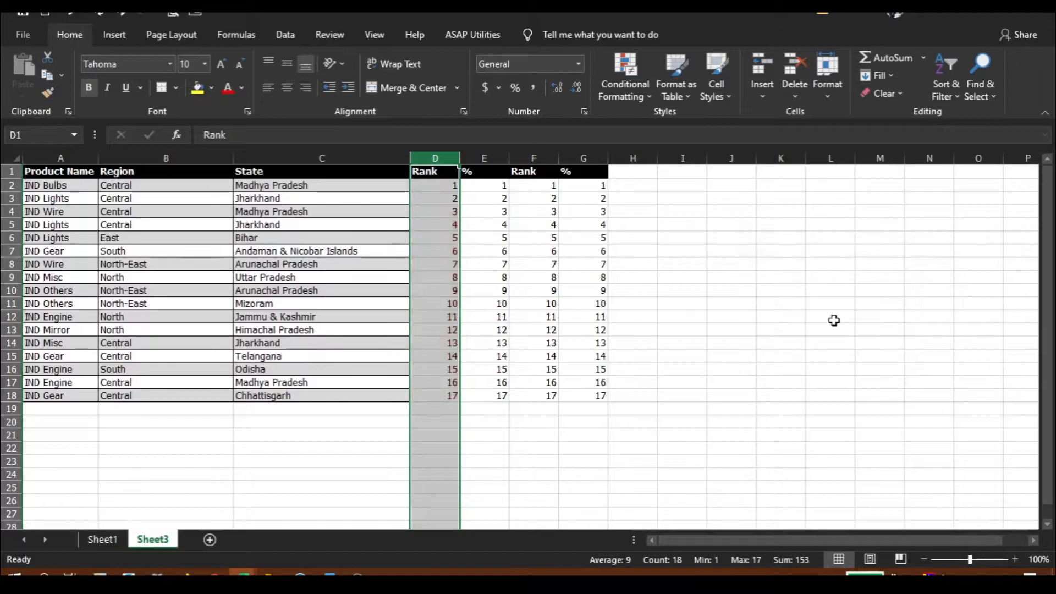
Format the top 20% of values in the % column E with Green Fill with Dark Green Text
{"action": "left_click", "coordinate": [495, 157]}
{"action": "left_click", "coordinate": [625, 83]}
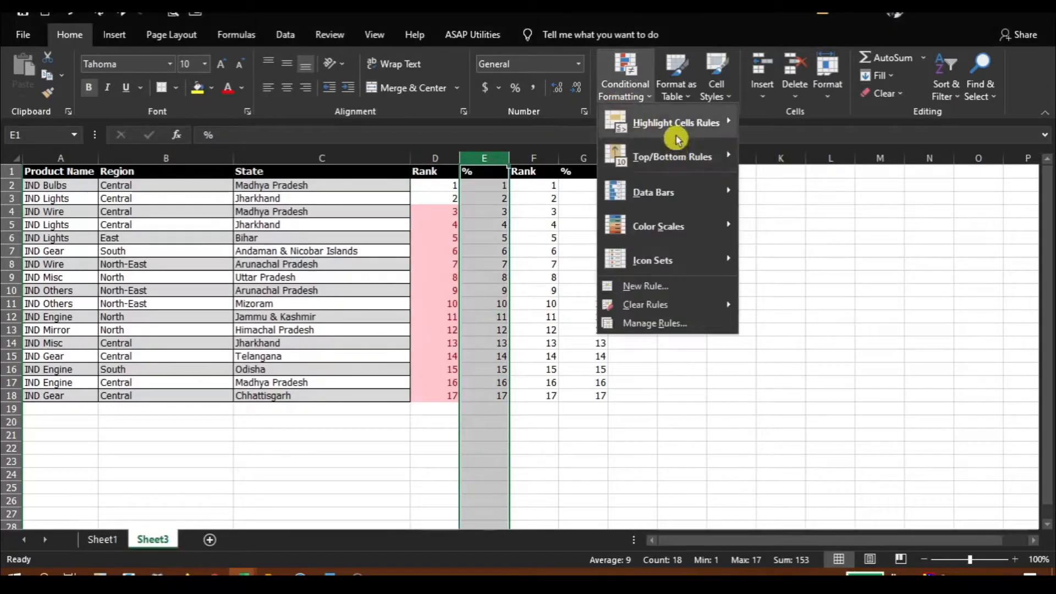
{"action": "mouse_move", "coordinate": [668, 157]}
{"action": "left_click", "coordinate": [819, 194]}
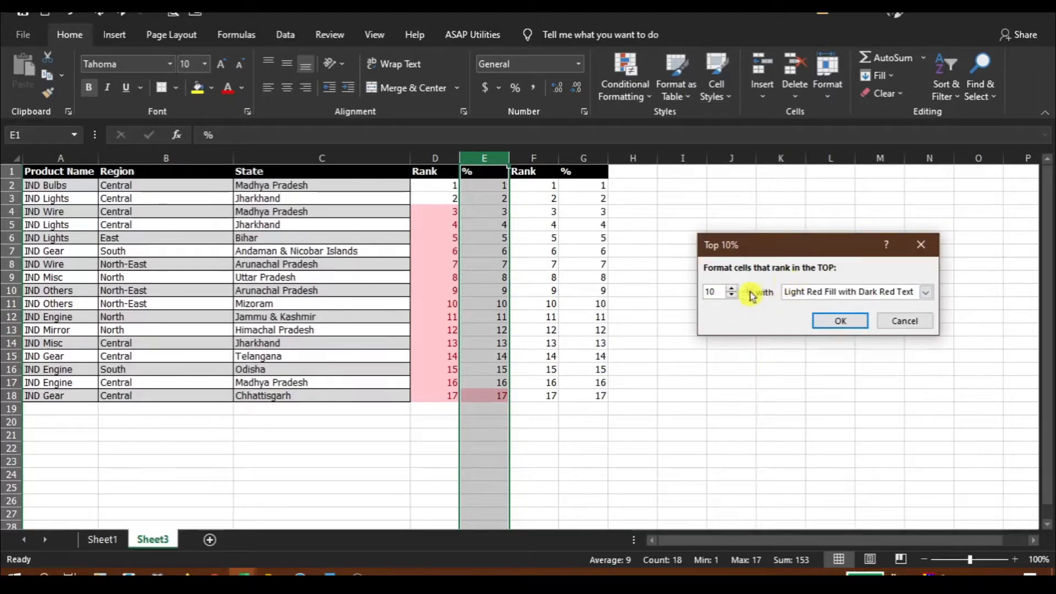
{"action": "left_click", "coordinate": [897, 294]}
{"action": "left_click", "coordinate": [897, 293]}
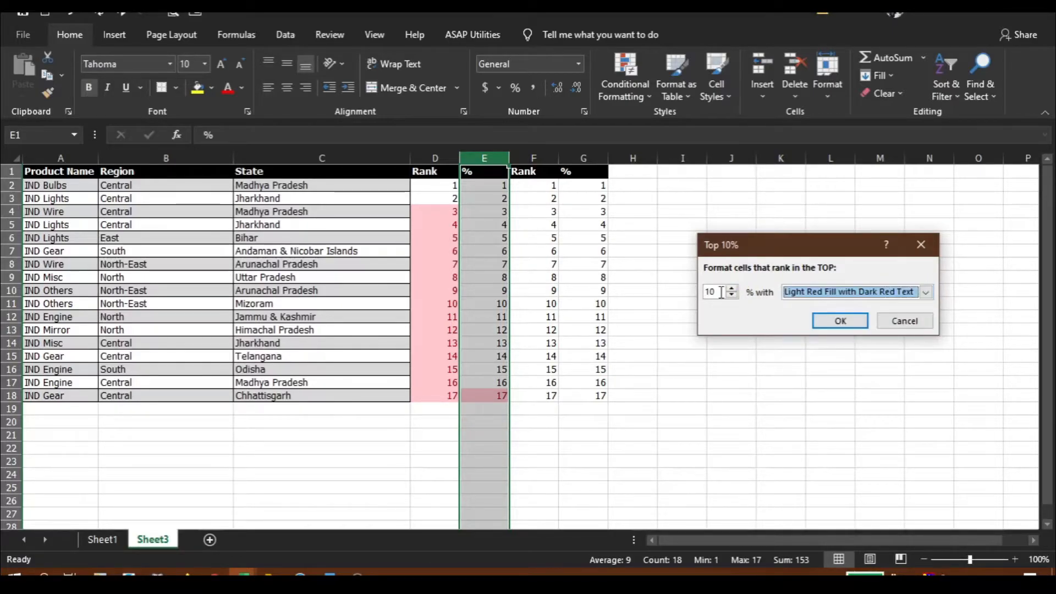
{"action": "double_click", "coordinate": [712, 291]}
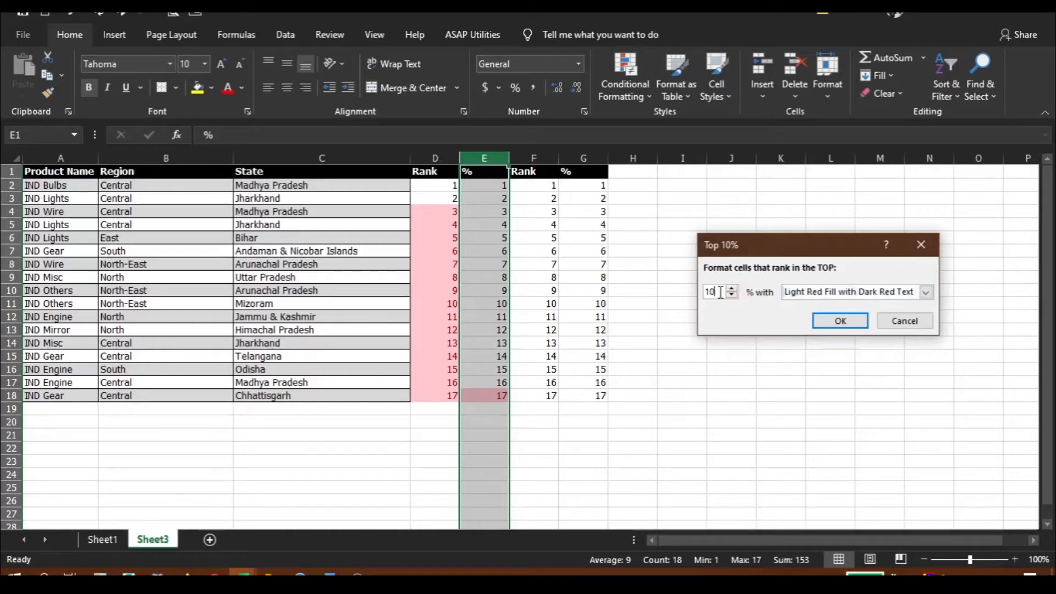
{"action": "type", "text": "20"}
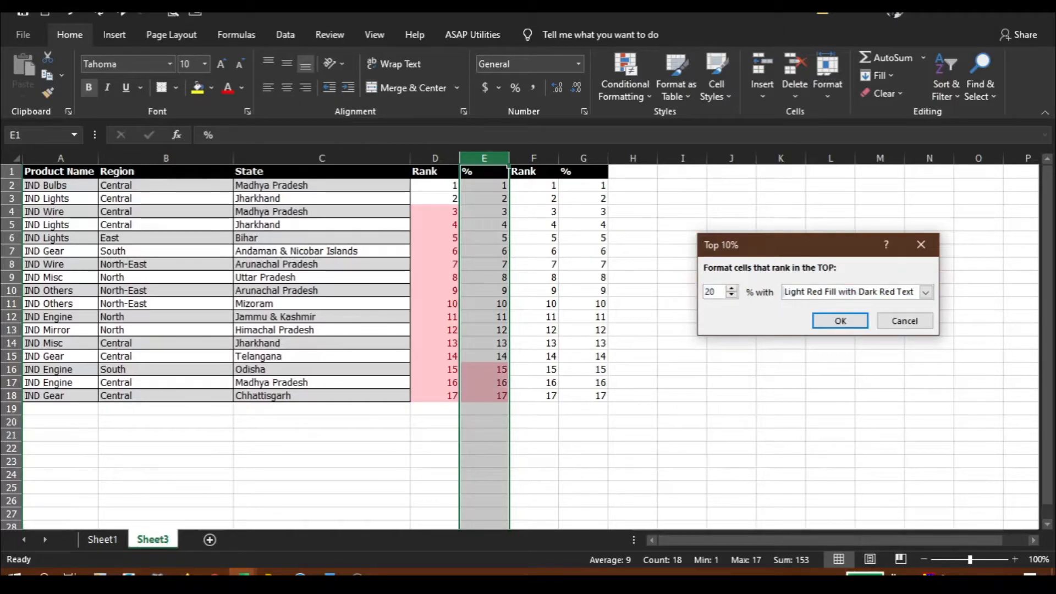
{"action": "left_click", "coordinate": [883, 292]}
{"action": "left_click", "coordinate": [860, 325]}
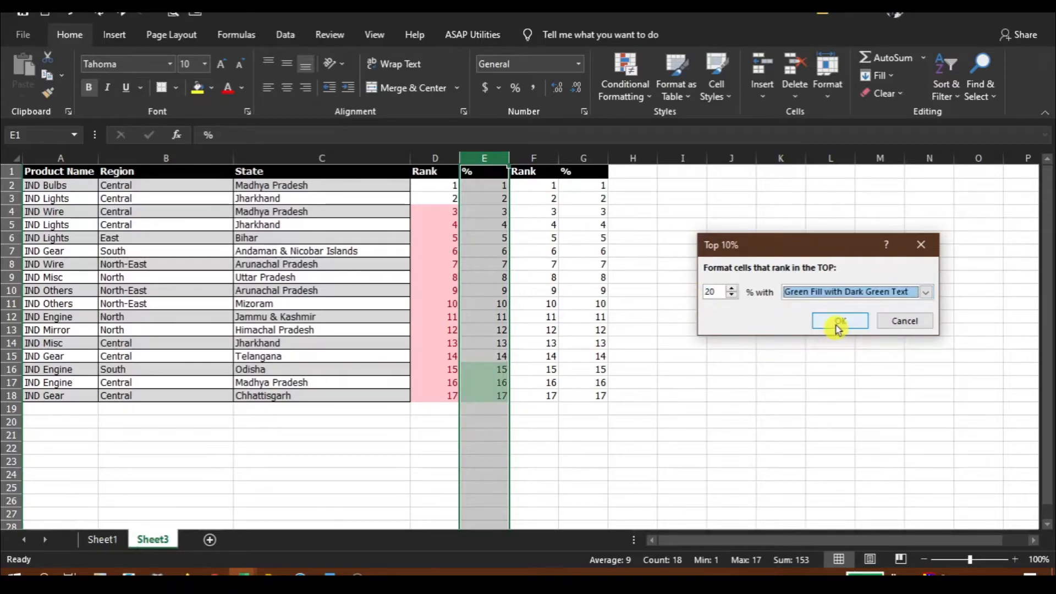
{"action": "left_click", "coordinate": [837, 325]}
Format the bottom 5 items of the second Rank column, F2:F18, with Yellow Fill with Dark Yellow Text
{"action": "left_click_drag", "start_coordinate": [550, 185], "coordinate": [549, 395]}
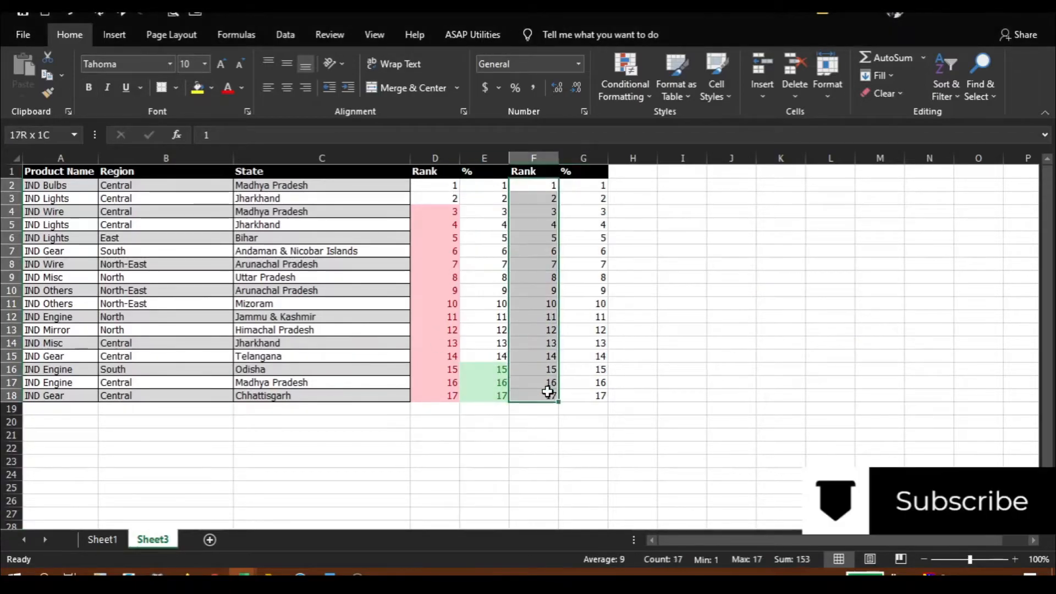
{"action": "left_click", "coordinate": [625, 88]}
{"action": "mouse_move", "coordinate": [658, 145]}
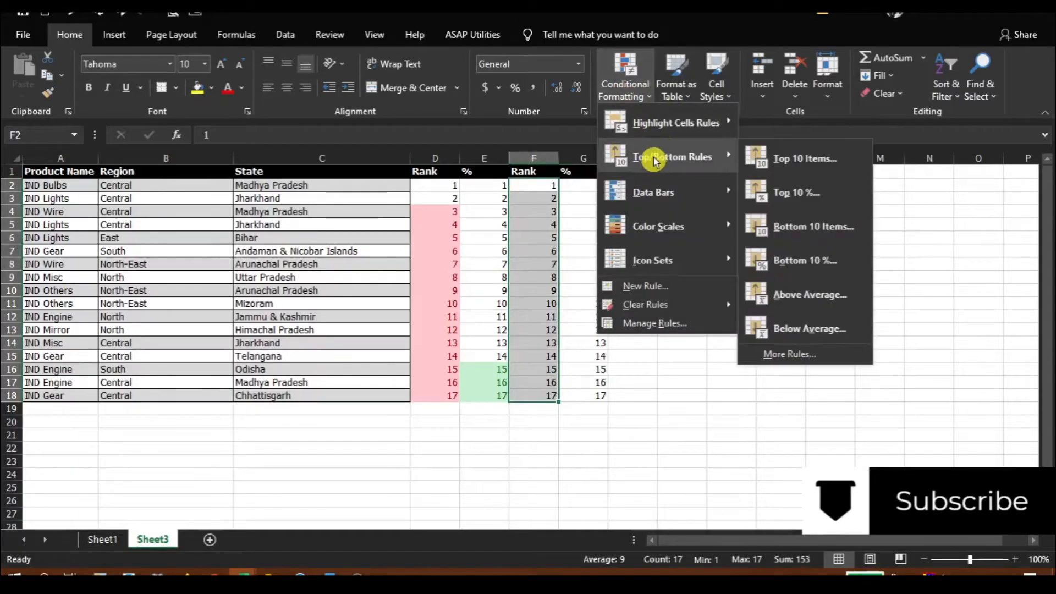
{"action": "left_click", "coordinate": [827, 226]}
{"action": "double_click", "coordinate": [711, 290]}
{"action": "type", "text": "5"}
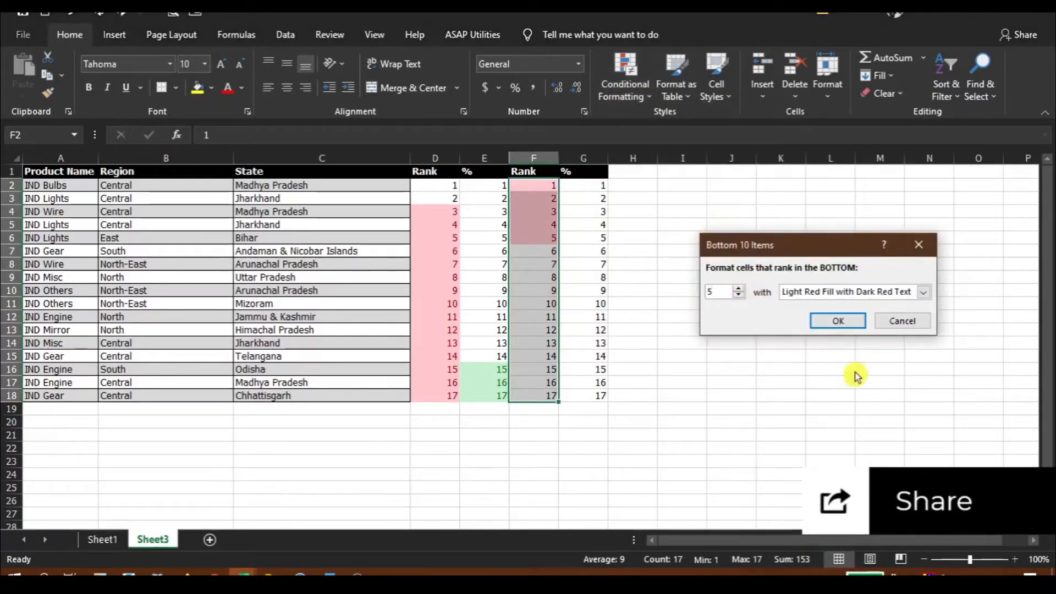
{"action": "left_click", "coordinate": [839, 291]}
{"action": "left_click", "coordinate": [836, 318]}
{"action": "left_click", "coordinate": [837, 323]}
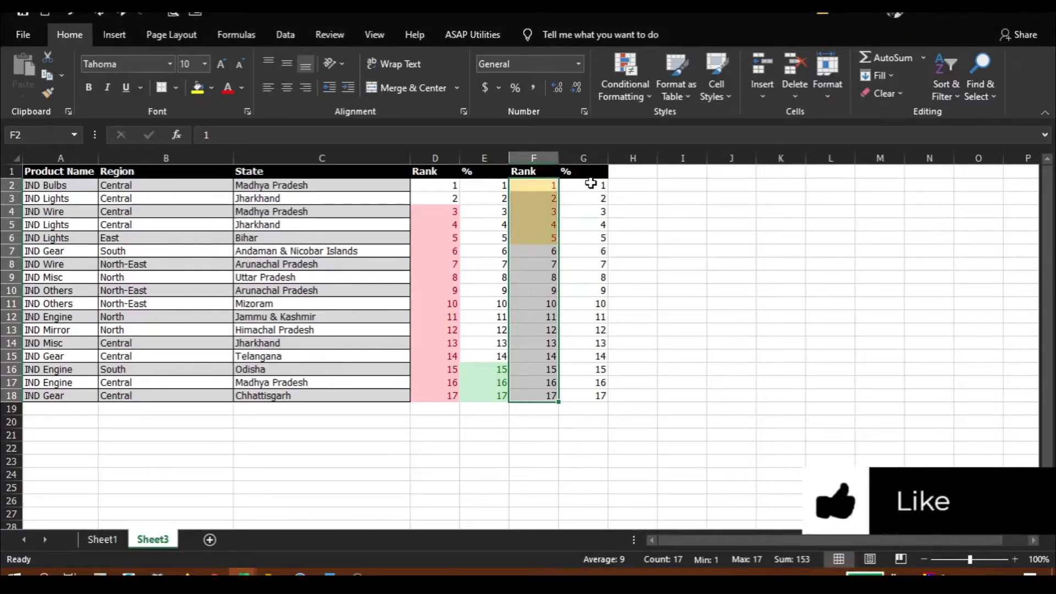
Format the bottom 20% of values in the second % column, G2:G18, with Light Red Fill with Dark Red Text
{"action": "left_click_drag", "start_coordinate": [589, 185], "coordinate": [595, 395]}
{"action": "left_click", "coordinate": [623, 89]}
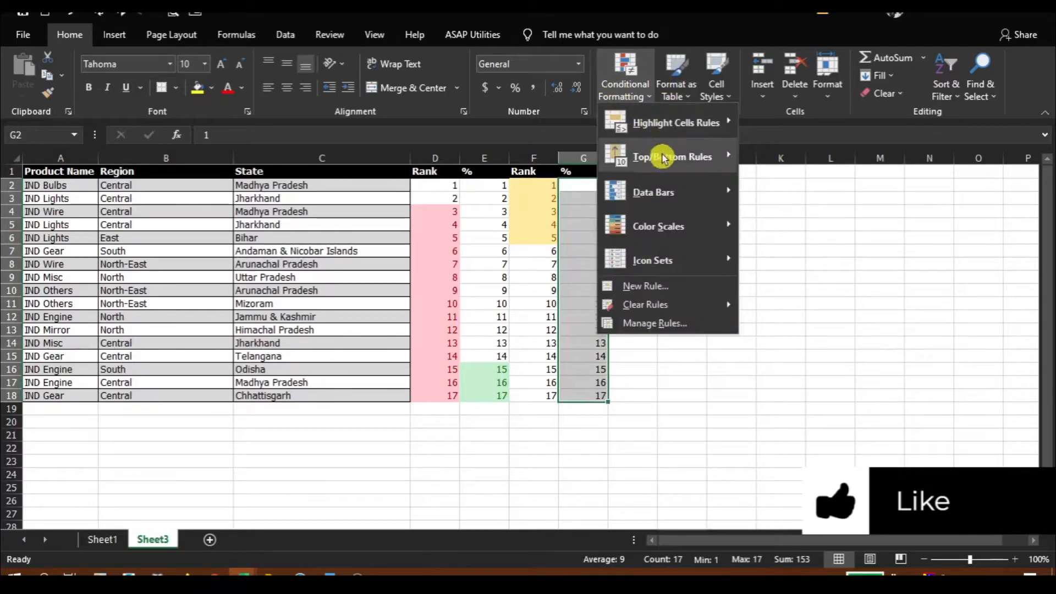
{"action": "mouse_move", "coordinate": [668, 156]}
{"action": "left_click", "coordinate": [816, 262]}
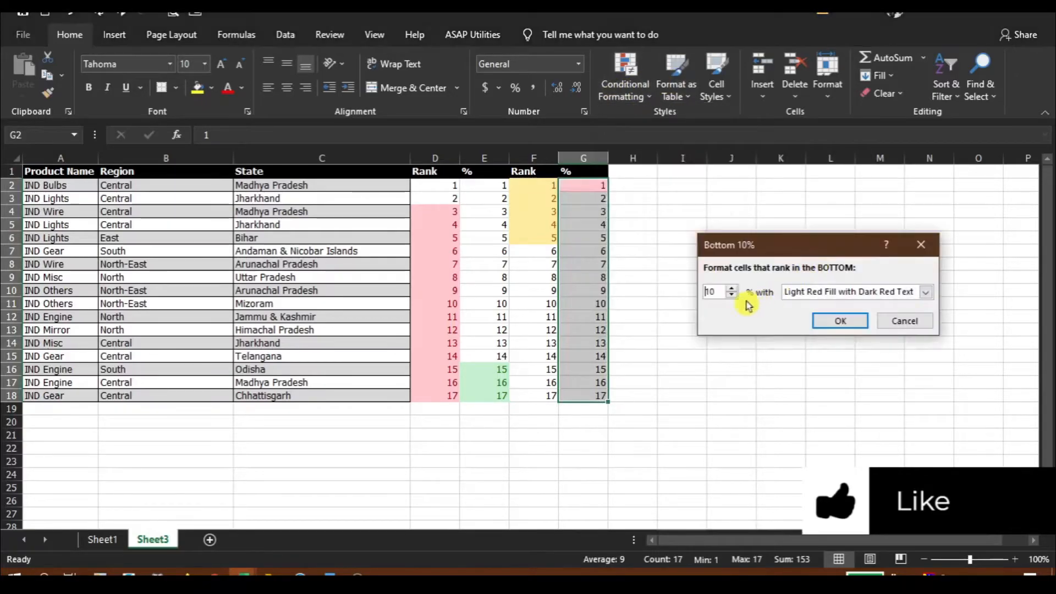
{"action": "type", "text": "20"}
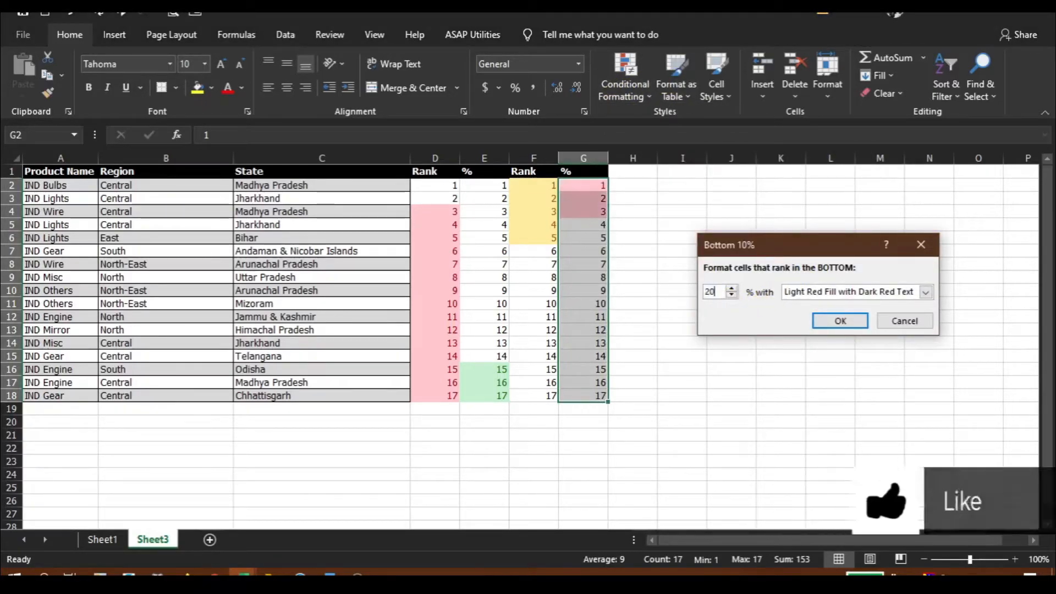
{"action": "left_click", "coordinate": [841, 322]}
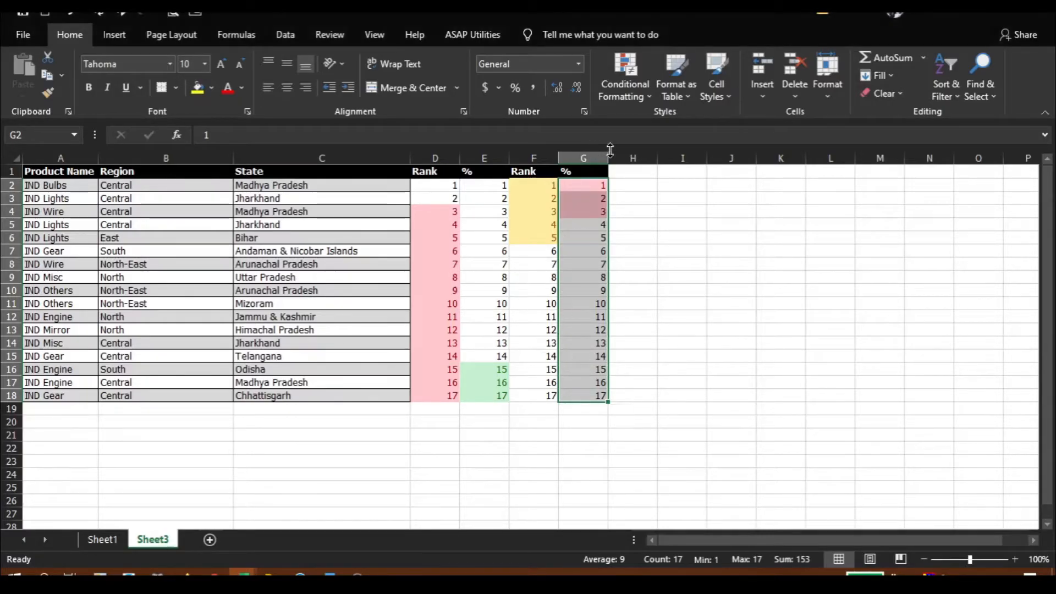
On Sheet1, apply green gradient-fill data bars to the Qty column
{"action": "left_click", "coordinate": [626, 92]}
{"action": "mouse_move", "coordinate": [682, 172]}
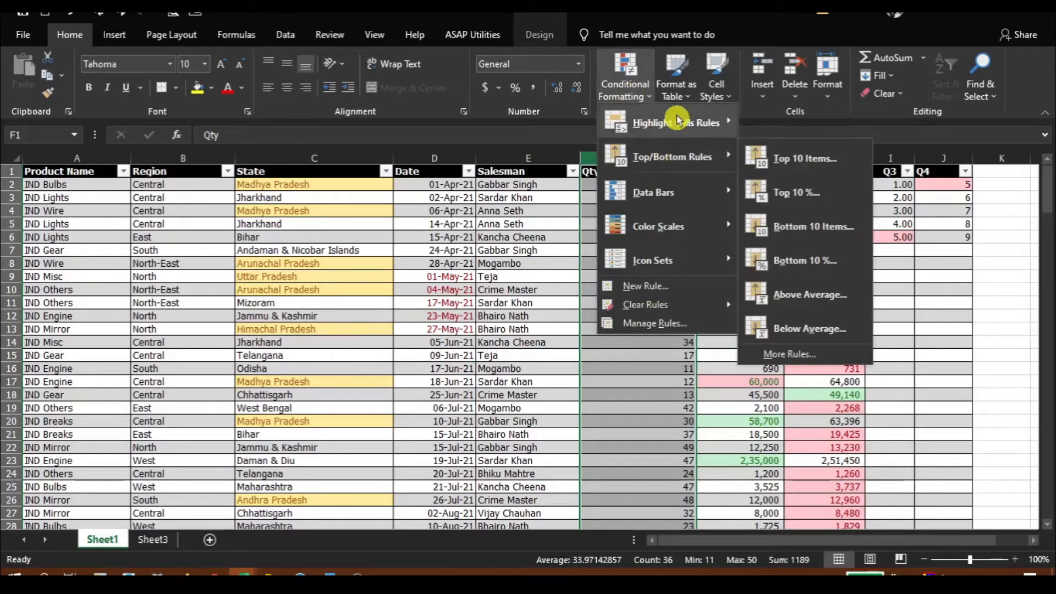
{"action": "mouse_move", "coordinate": [677, 137]}
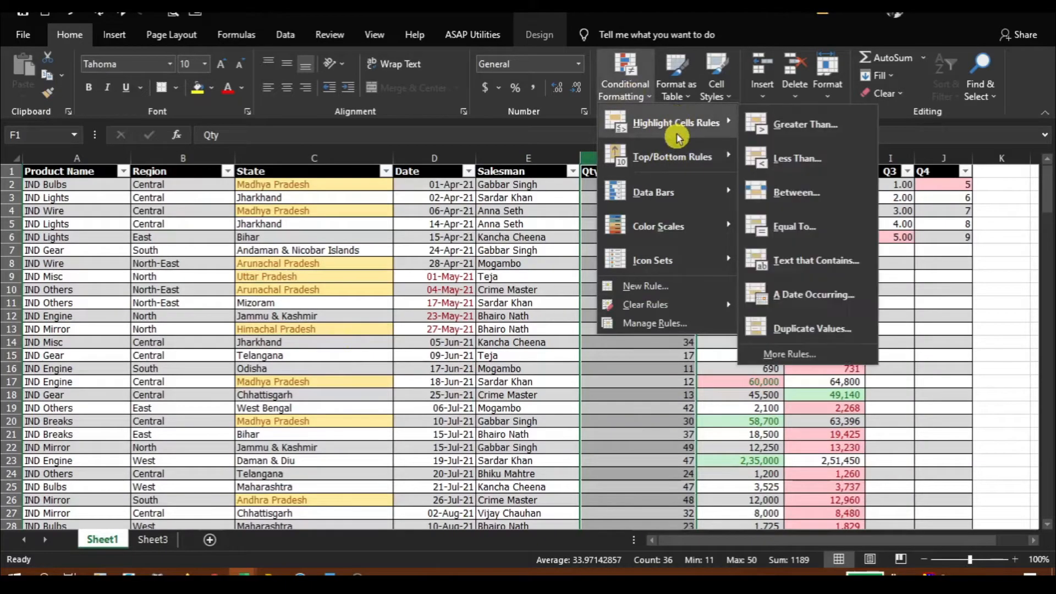
{"action": "mouse_move", "coordinate": [683, 164]}
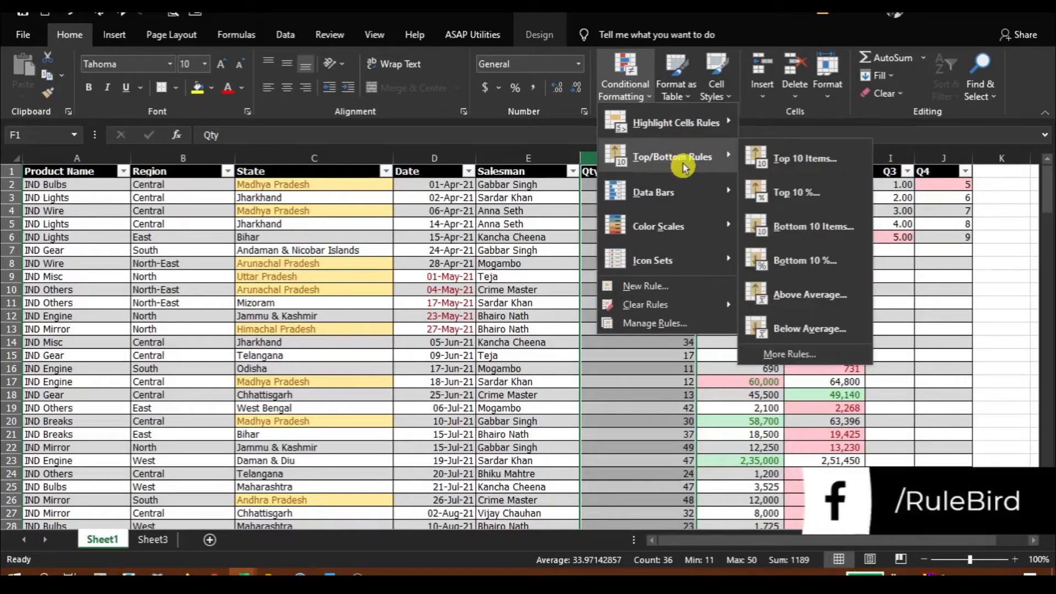
{"action": "mouse_move", "coordinate": [682, 202]}
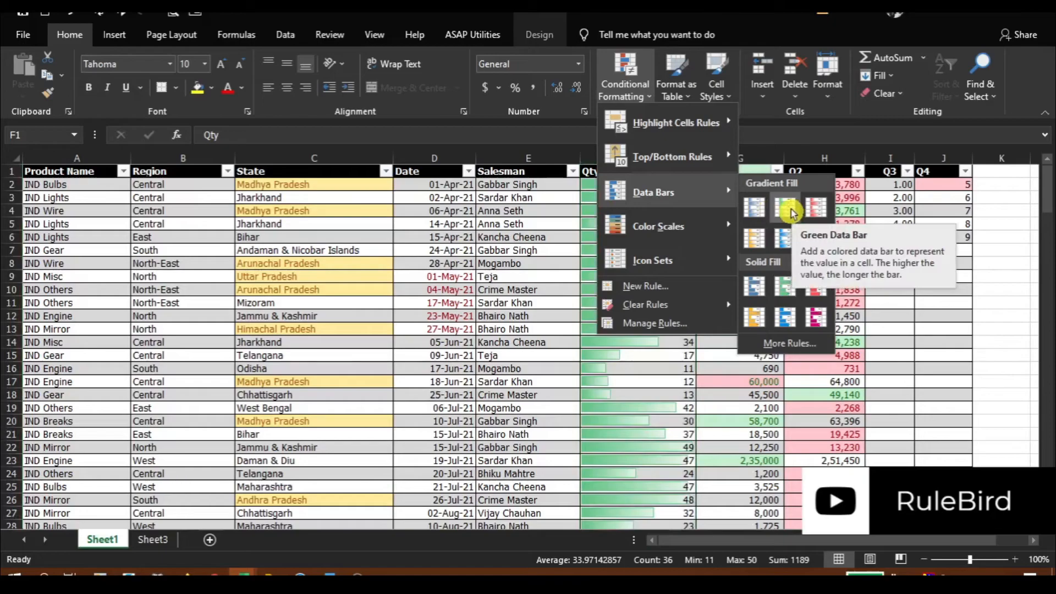
{"action": "left_click", "coordinate": [793, 208]}
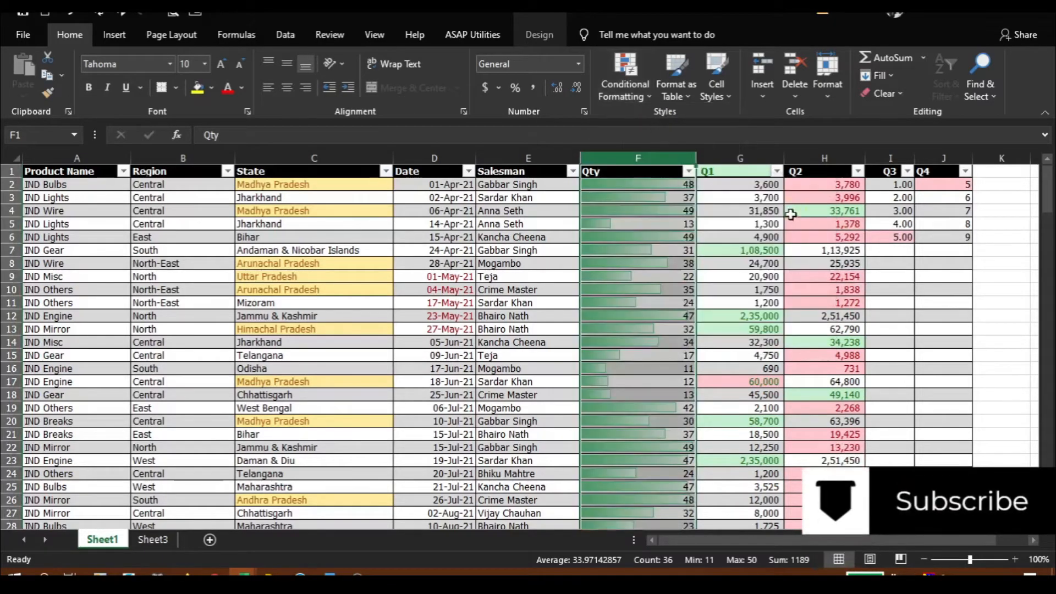
{"action": "left_click", "coordinate": [661, 211]}
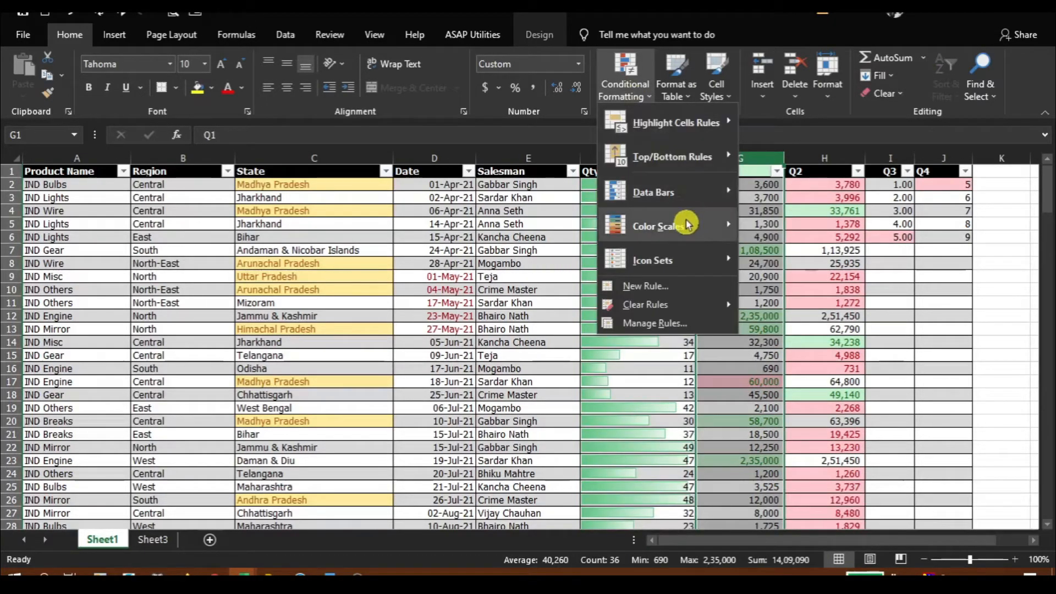
Apply the Red - Yellow - Green Color Scale to the Q1 column and check the coloring of its high and low values
{"action": "mouse_move", "coordinate": [687, 224]}
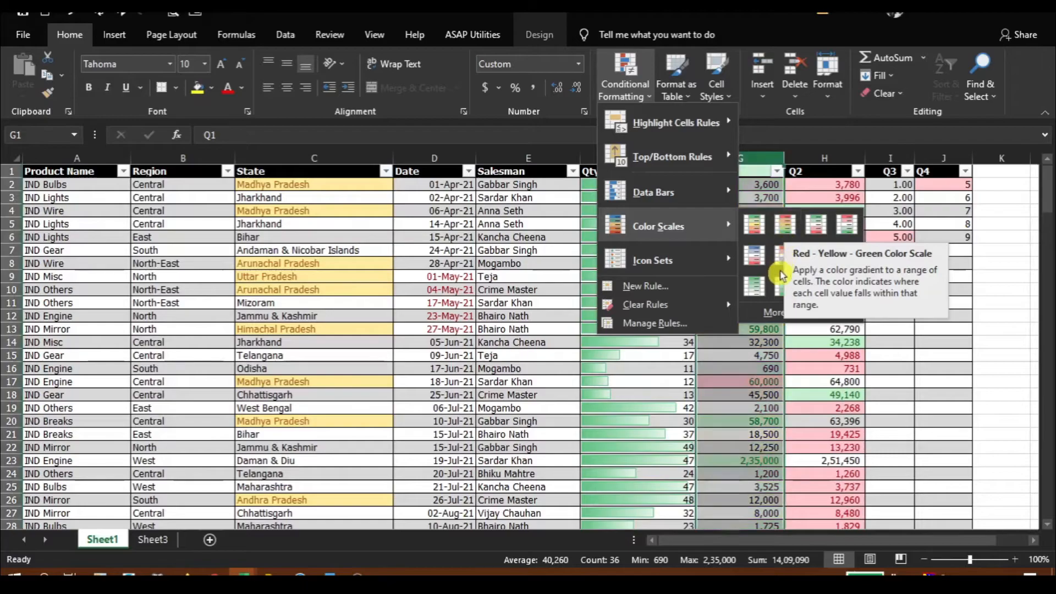
{"action": "left_click", "coordinate": [785, 230]}
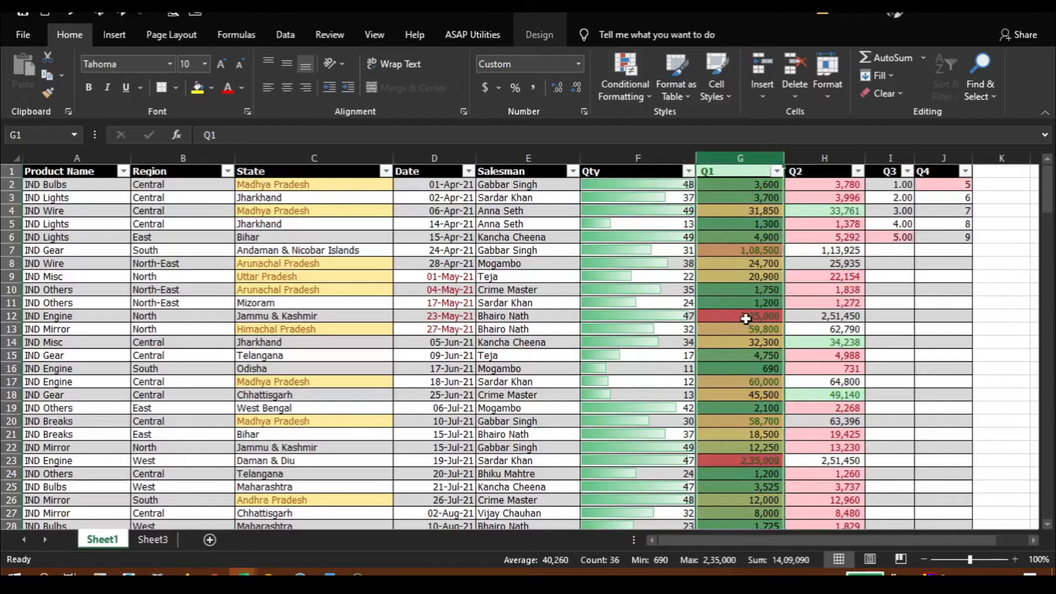
{"action": "left_click", "coordinate": [747, 319]}
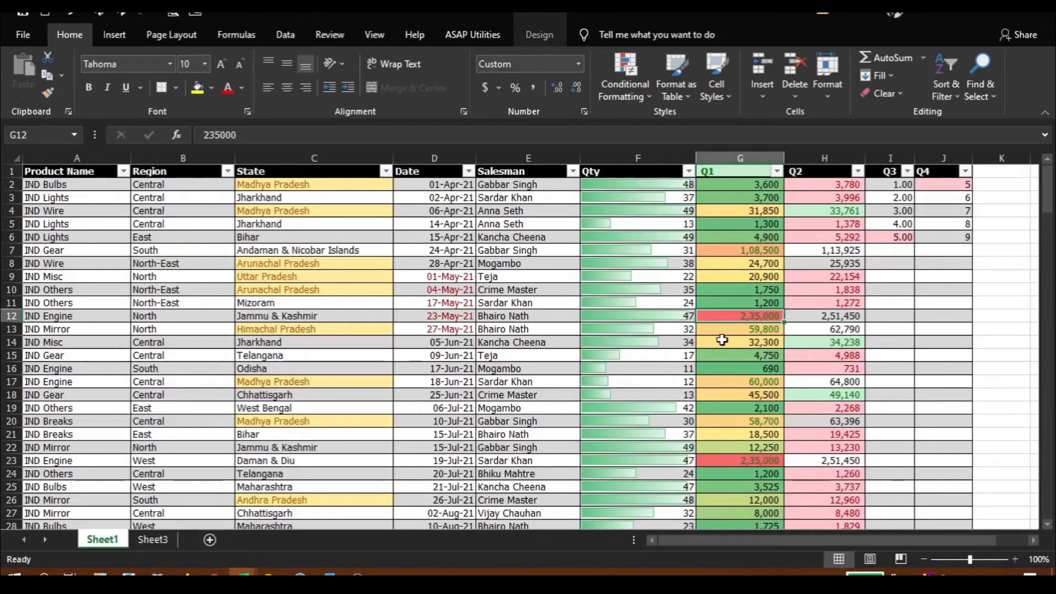
{"action": "left_click", "coordinate": [741, 292]}
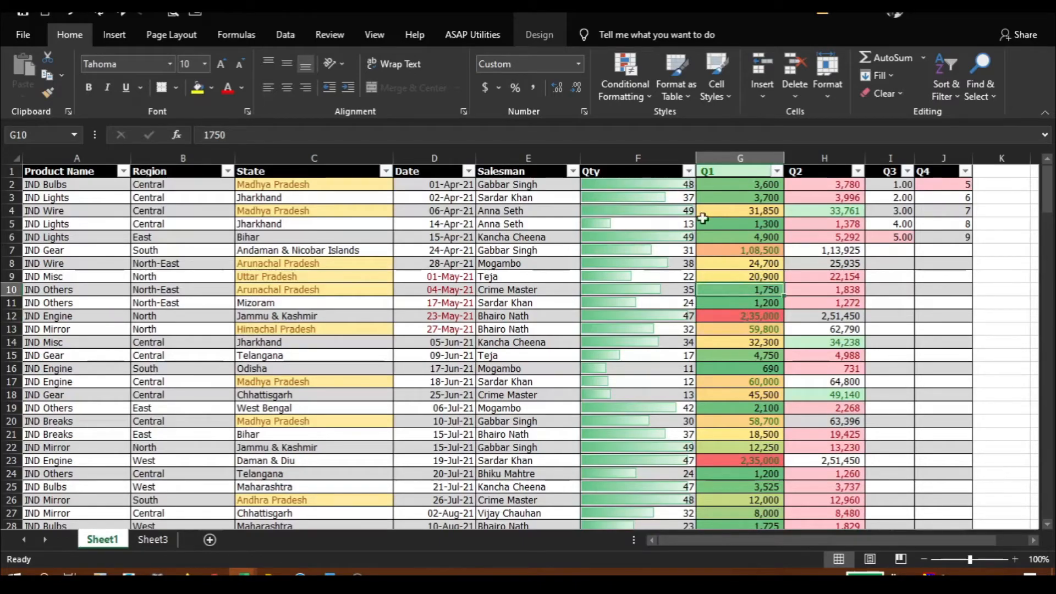
Apply the directional icon set with five colored arrows to the values of the Qty column
{"action": "left_click", "coordinate": [625, 77]}
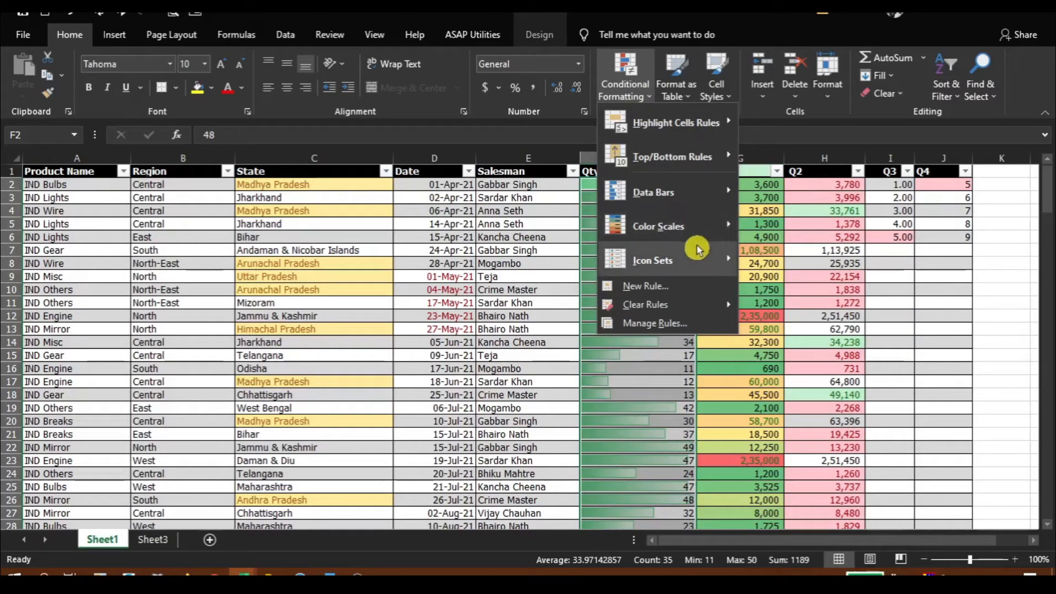
{"action": "mouse_move", "coordinate": [695, 265]}
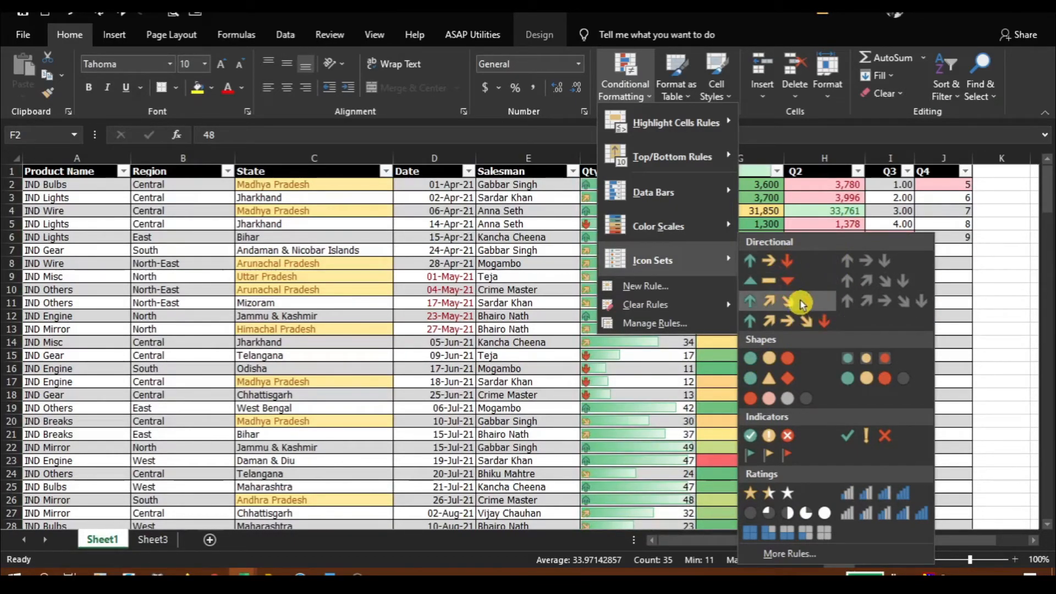
{"action": "left_click", "coordinate": [777, 323]}
{"action": "left_click", "coordinate": [643, 263]}
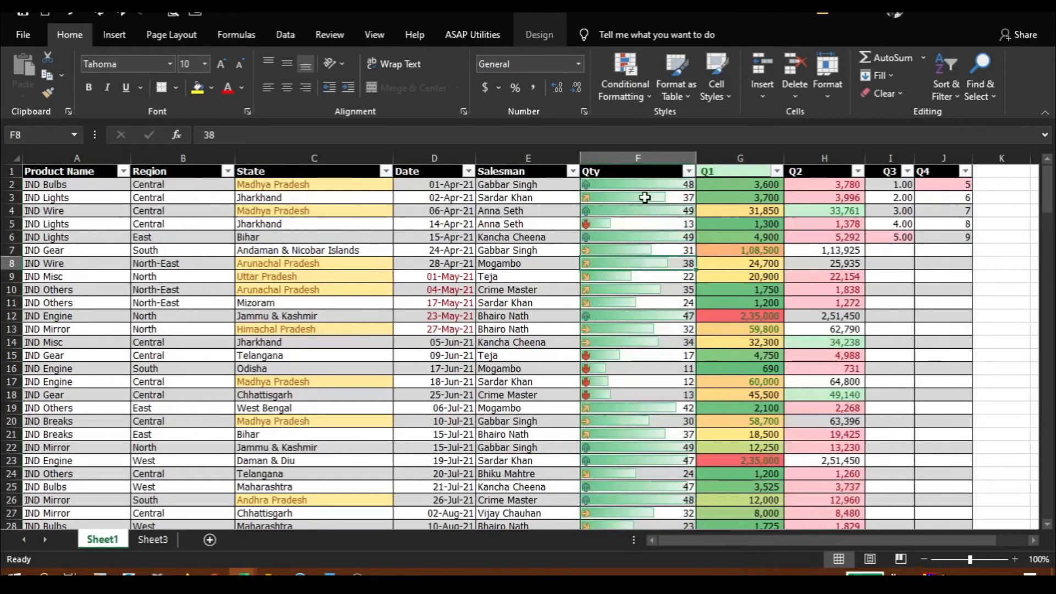
Open the Icon Sets choices for a single cell in the Qty column
{"action": "mouse_move", "coordinate": [689, 261]}
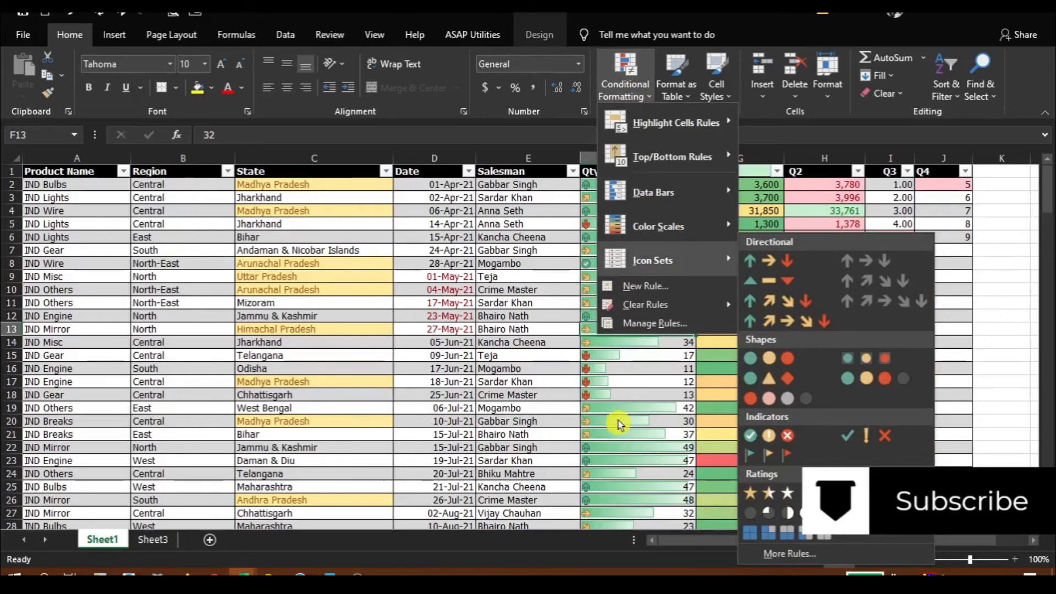